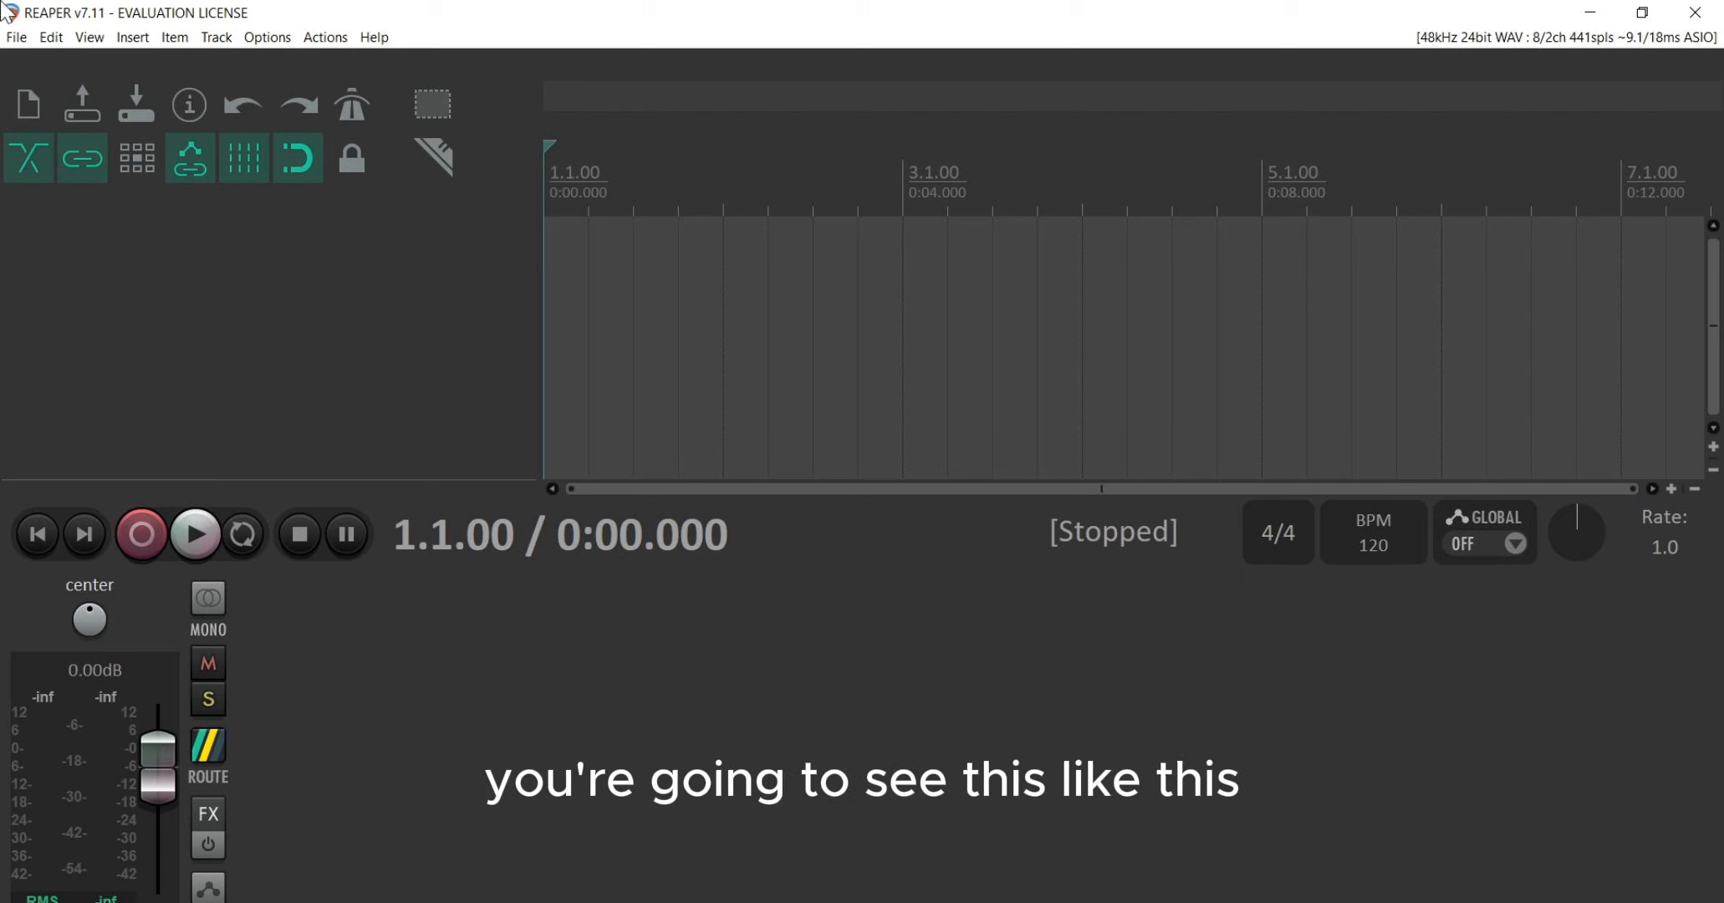
Open the audio device settings in the preferences.
left_click(267, 37)
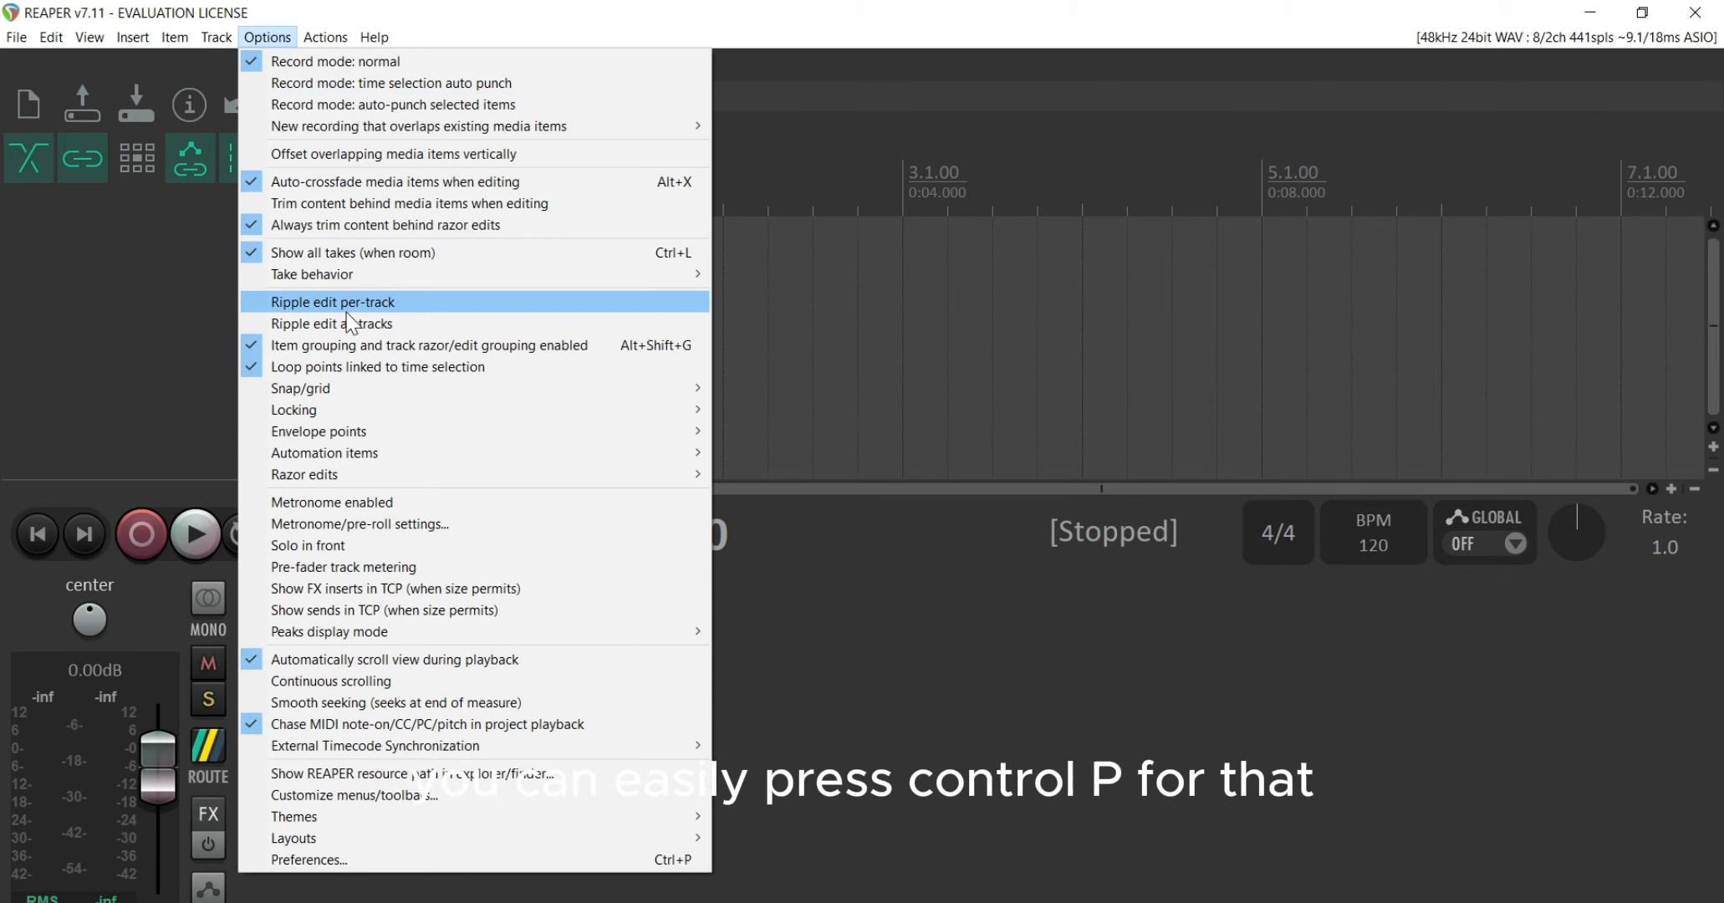
left_click(348, 858)
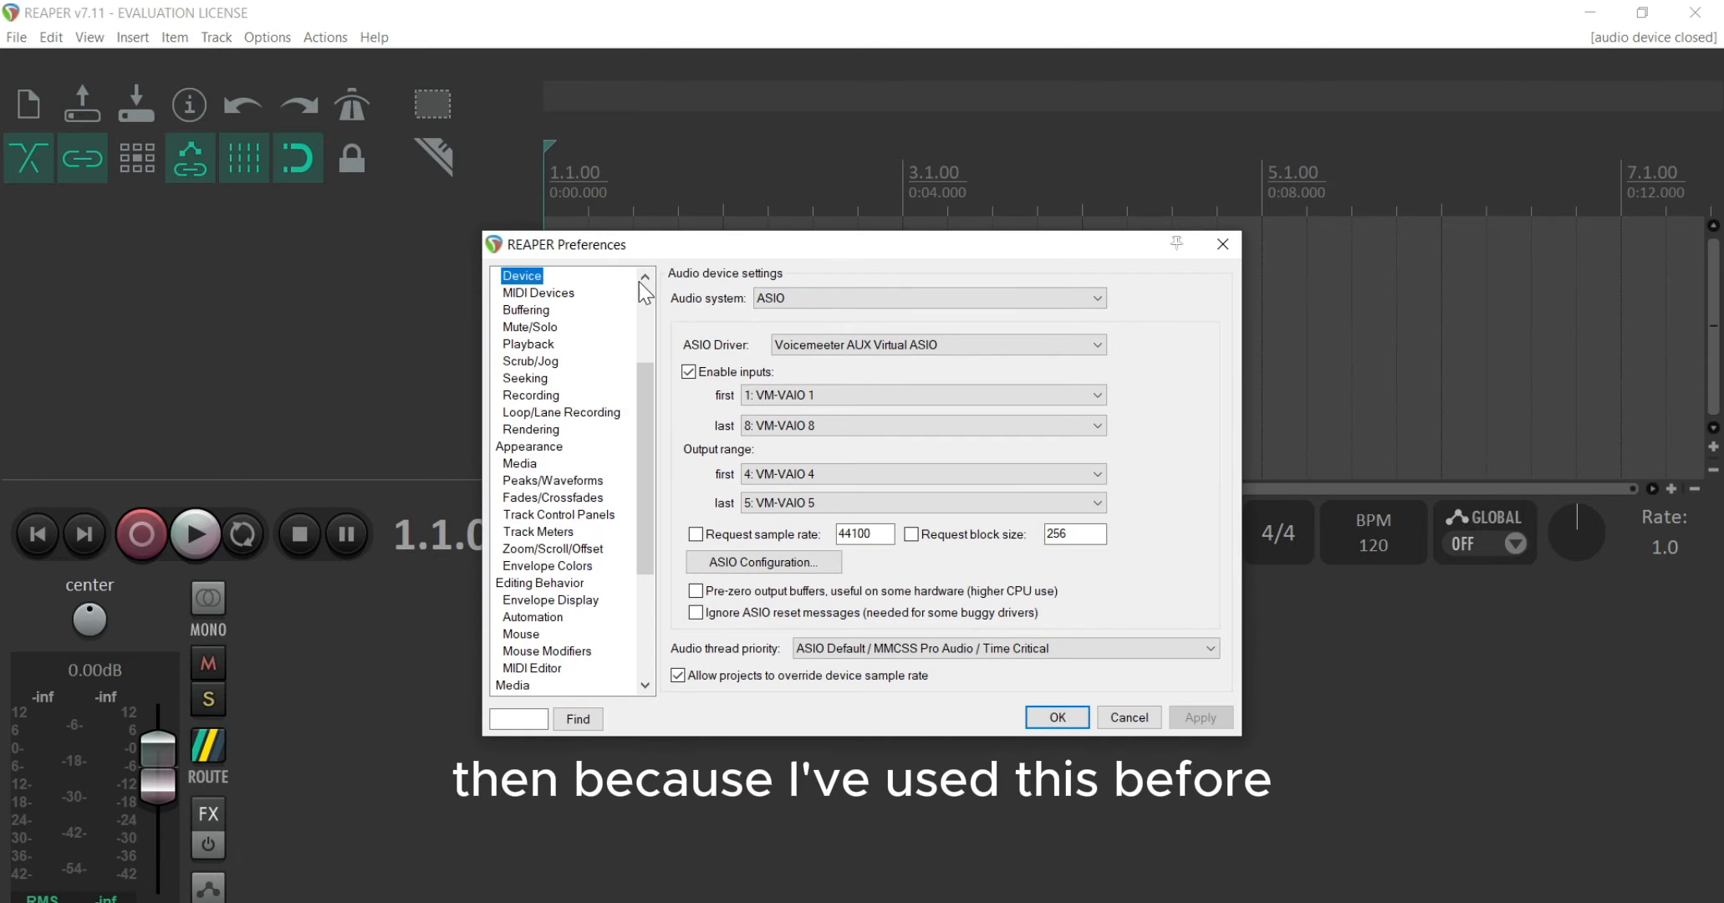
left_click_drag(639, 409, 638, 306)
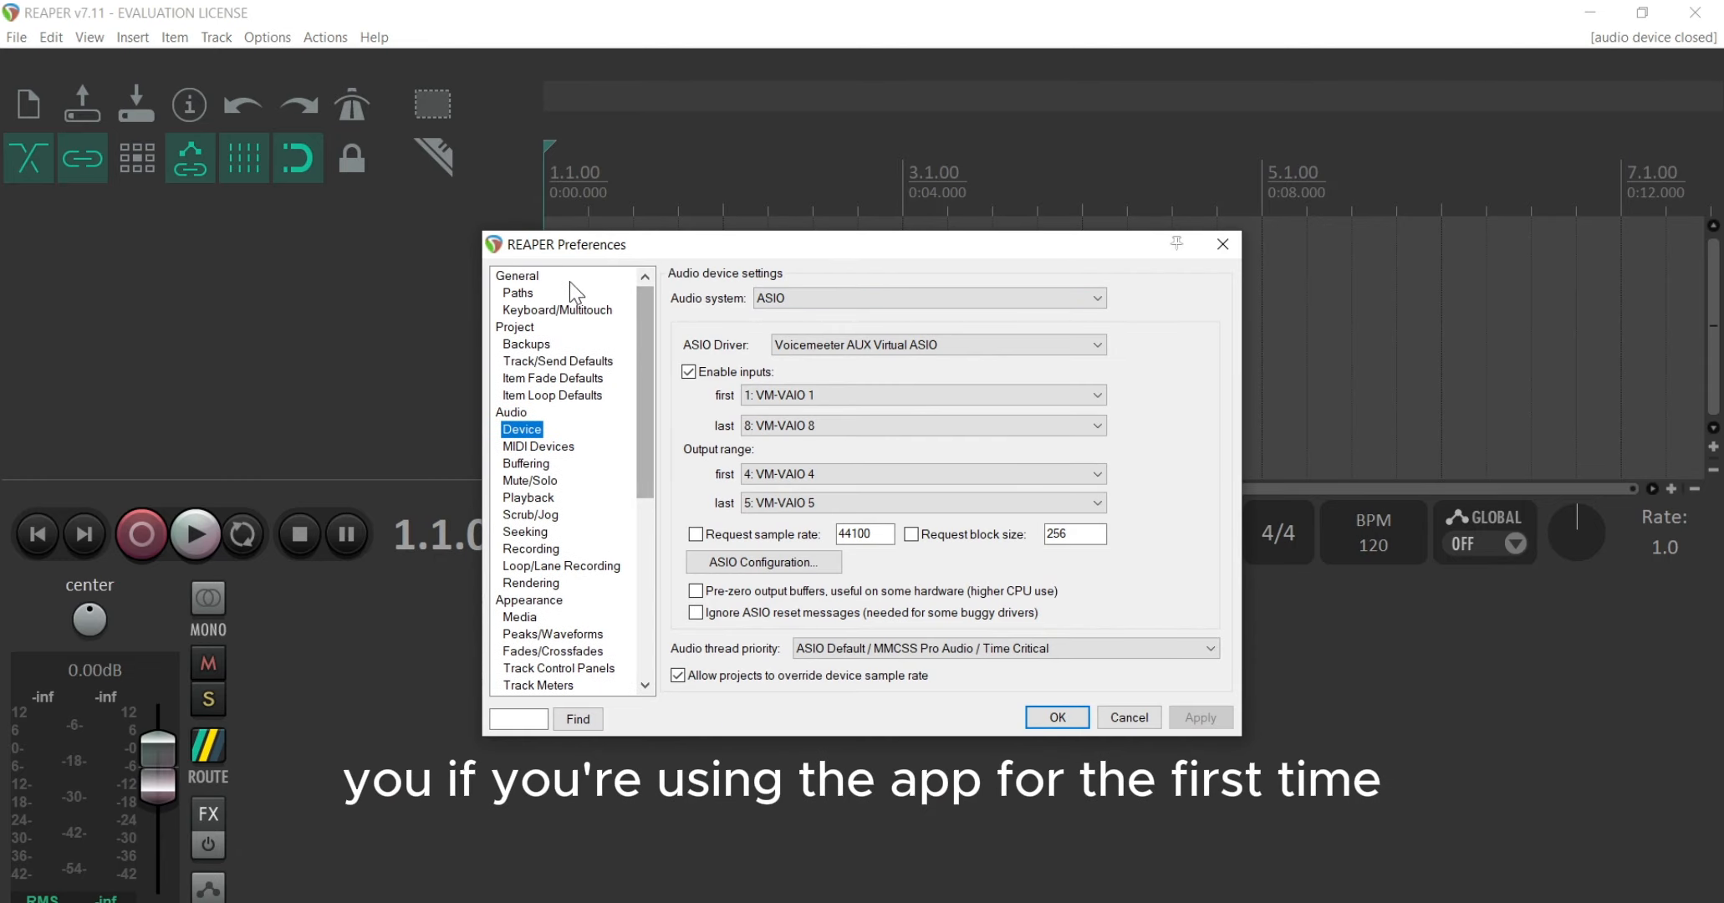
left_click(533, 278)
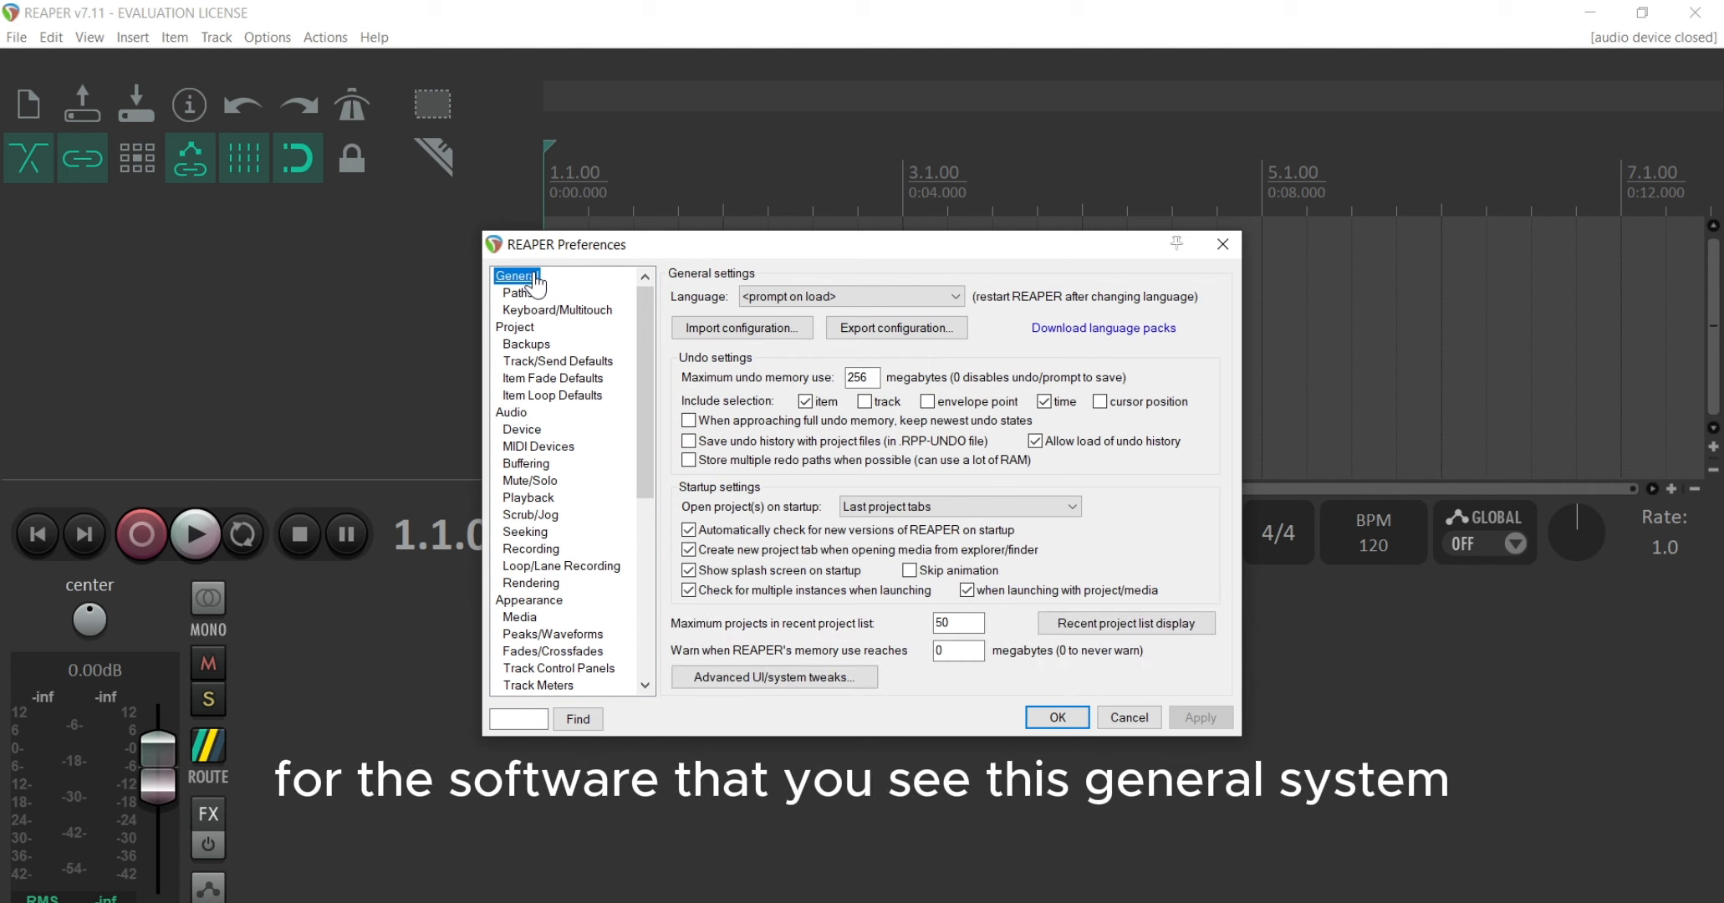
left_click(533, 431)
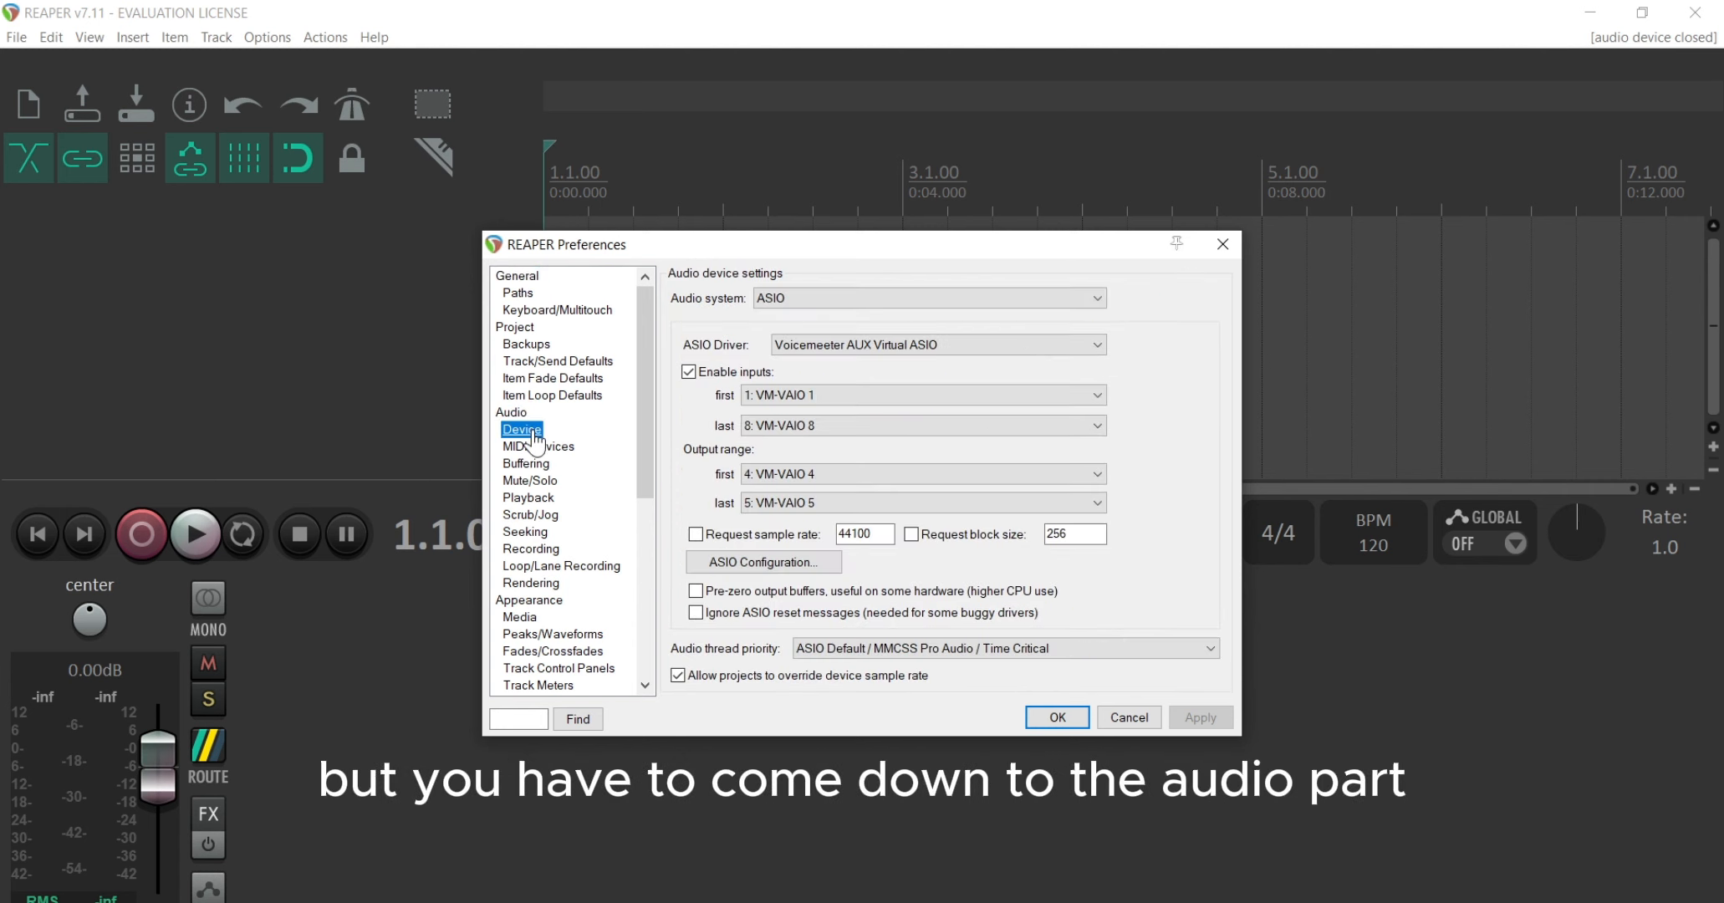
Try Dummy Audio and DirectSound as the audio system.
left_click(898, 297)
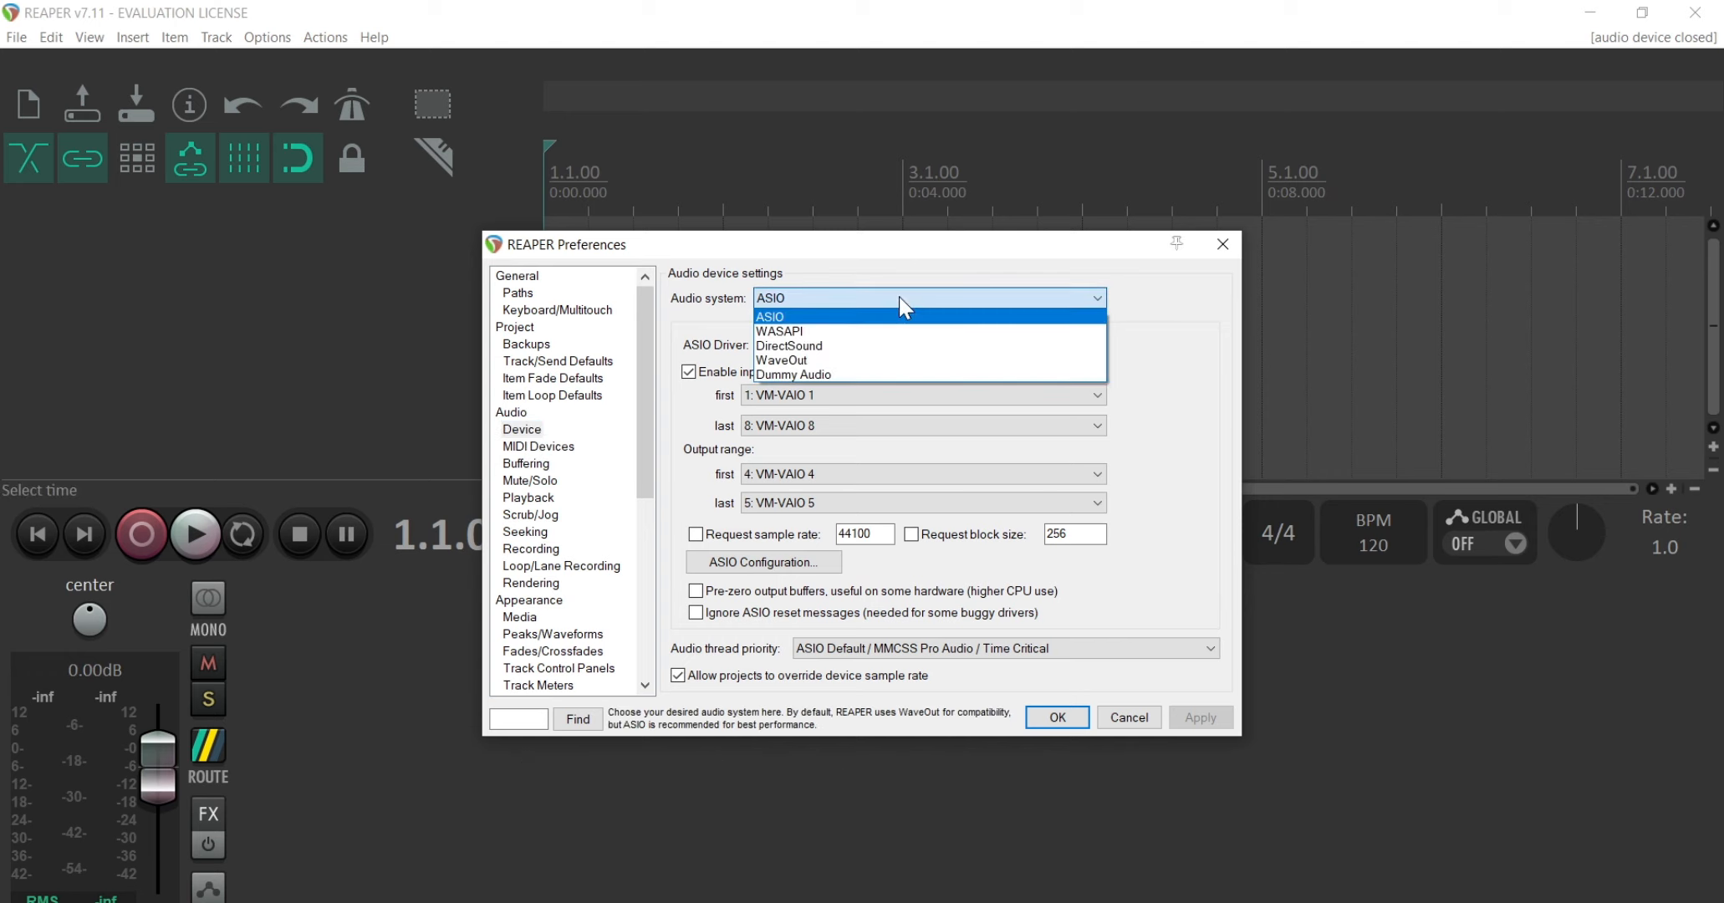
left_click(823, 374)
left_click(809, 289)
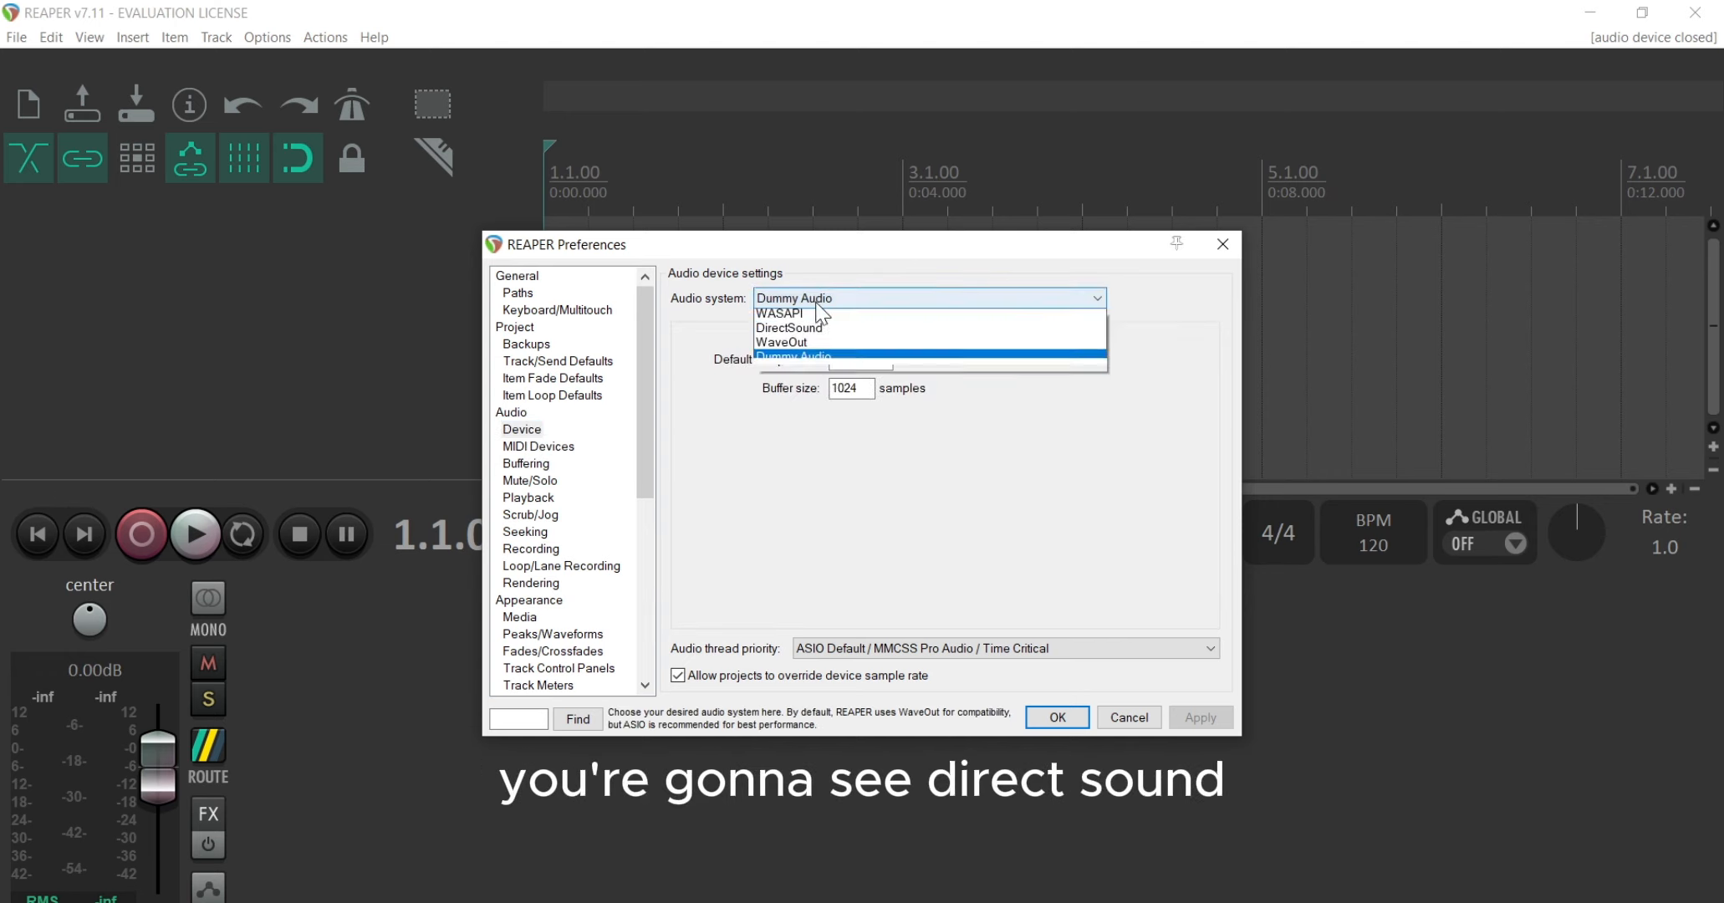
left_click(812, 346)
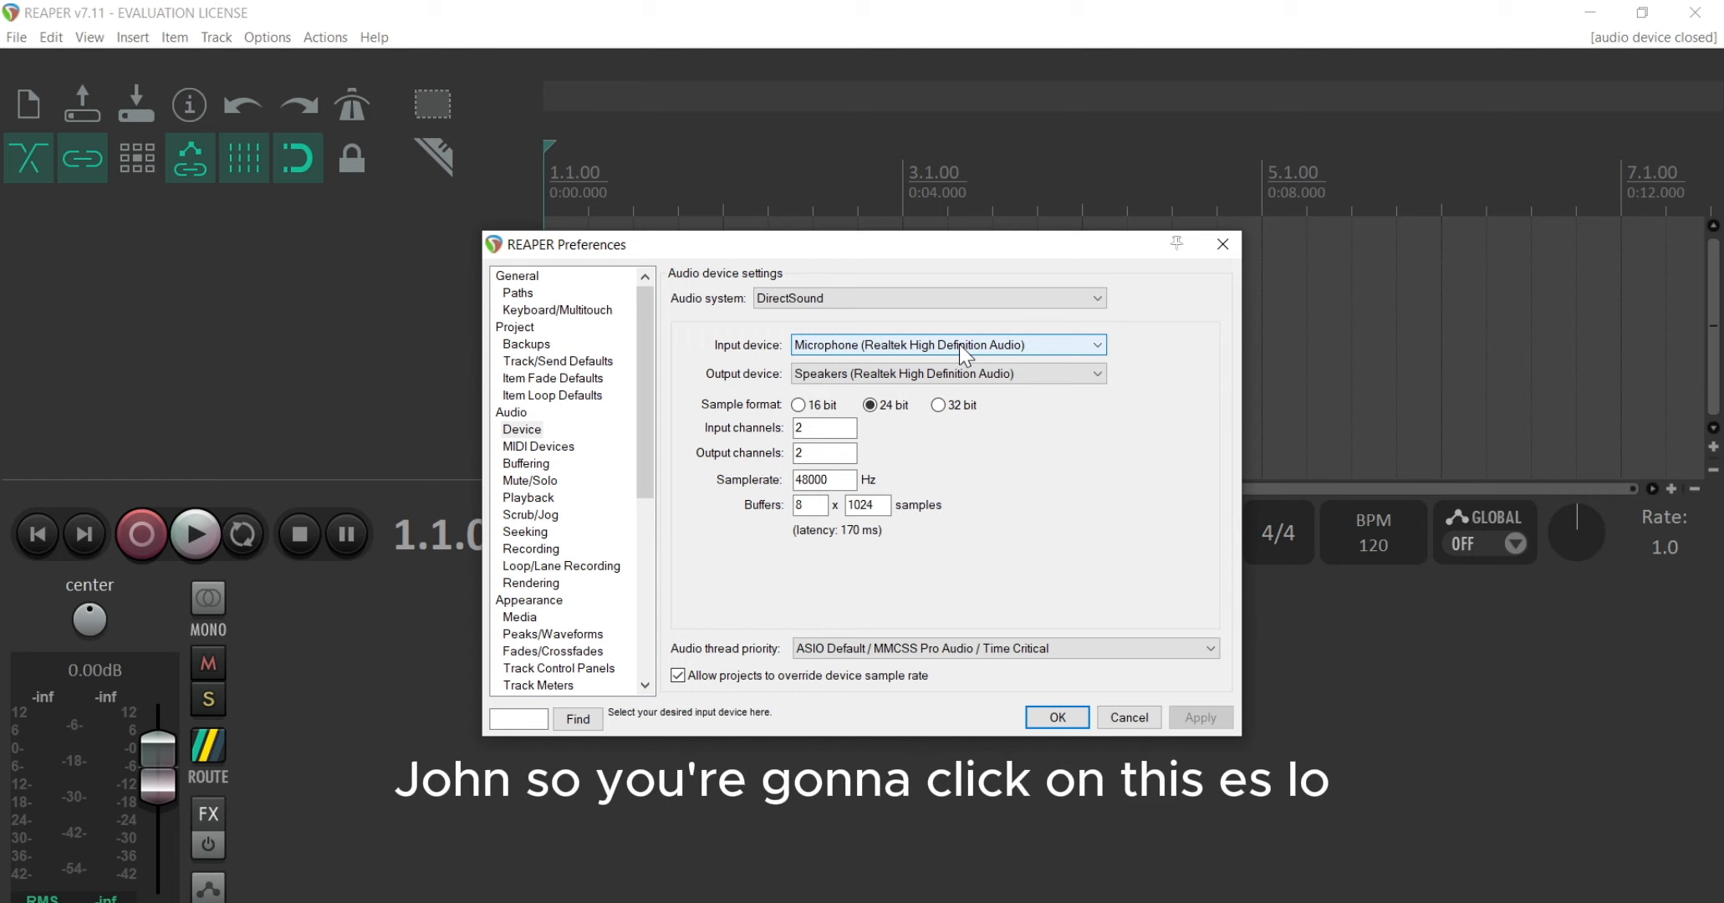
Set the audio system to ASIO and the ASIO driver to Voicemeeter AUX Virtual ASIO.
left_click(858, 307)
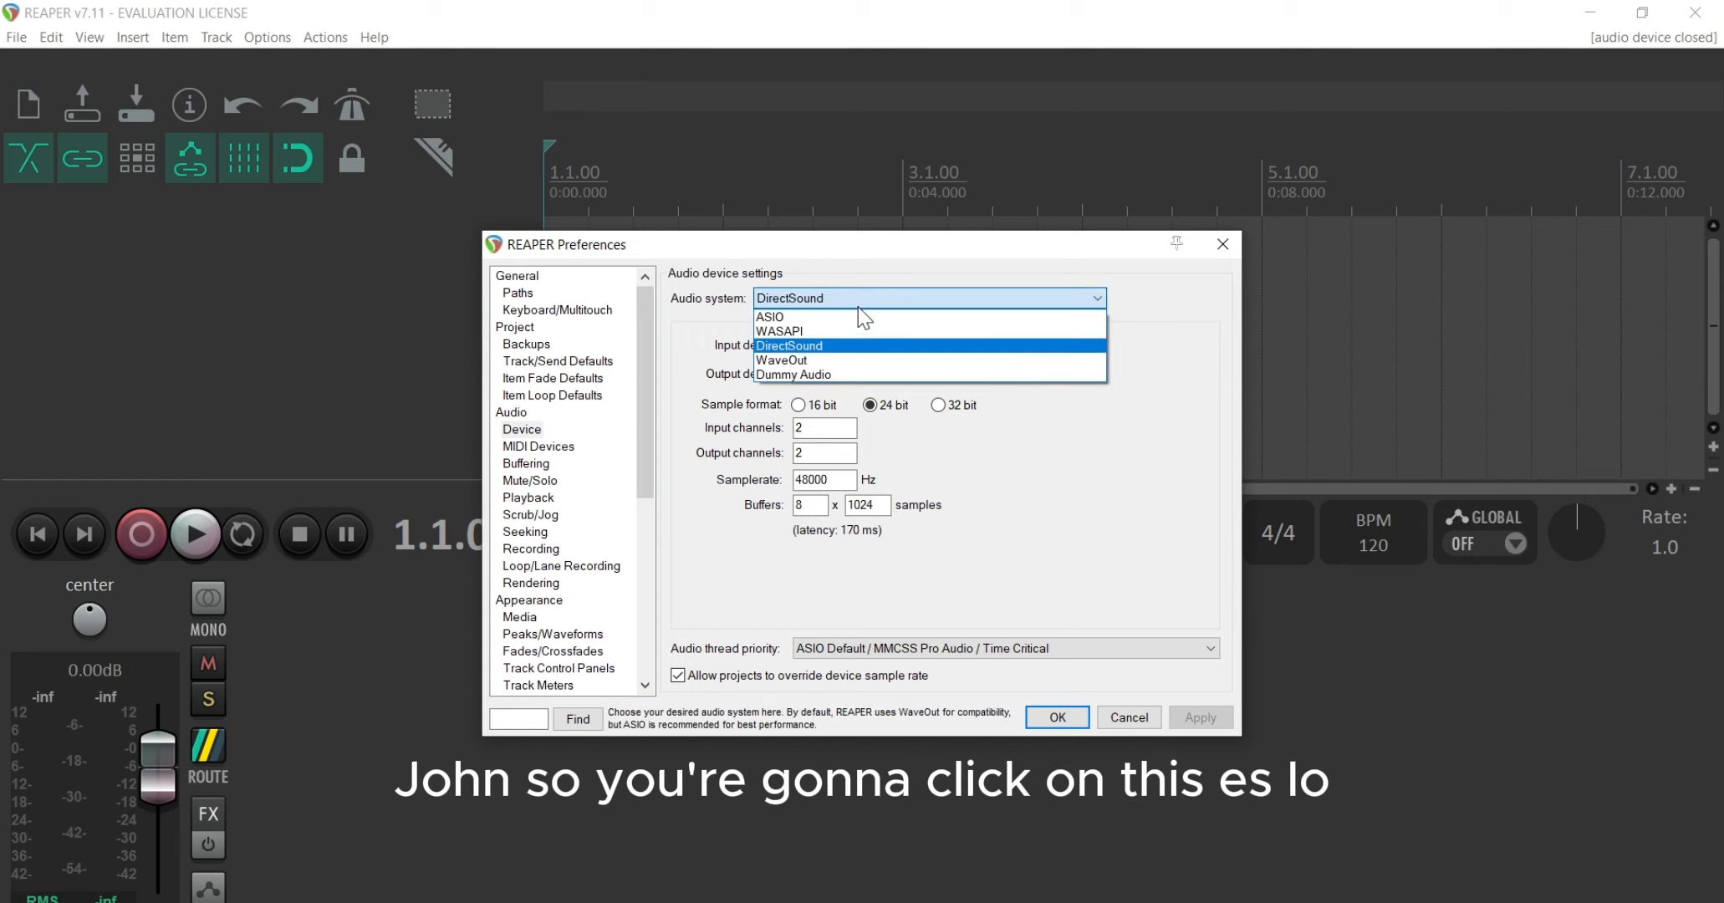
left_click(840, 322)
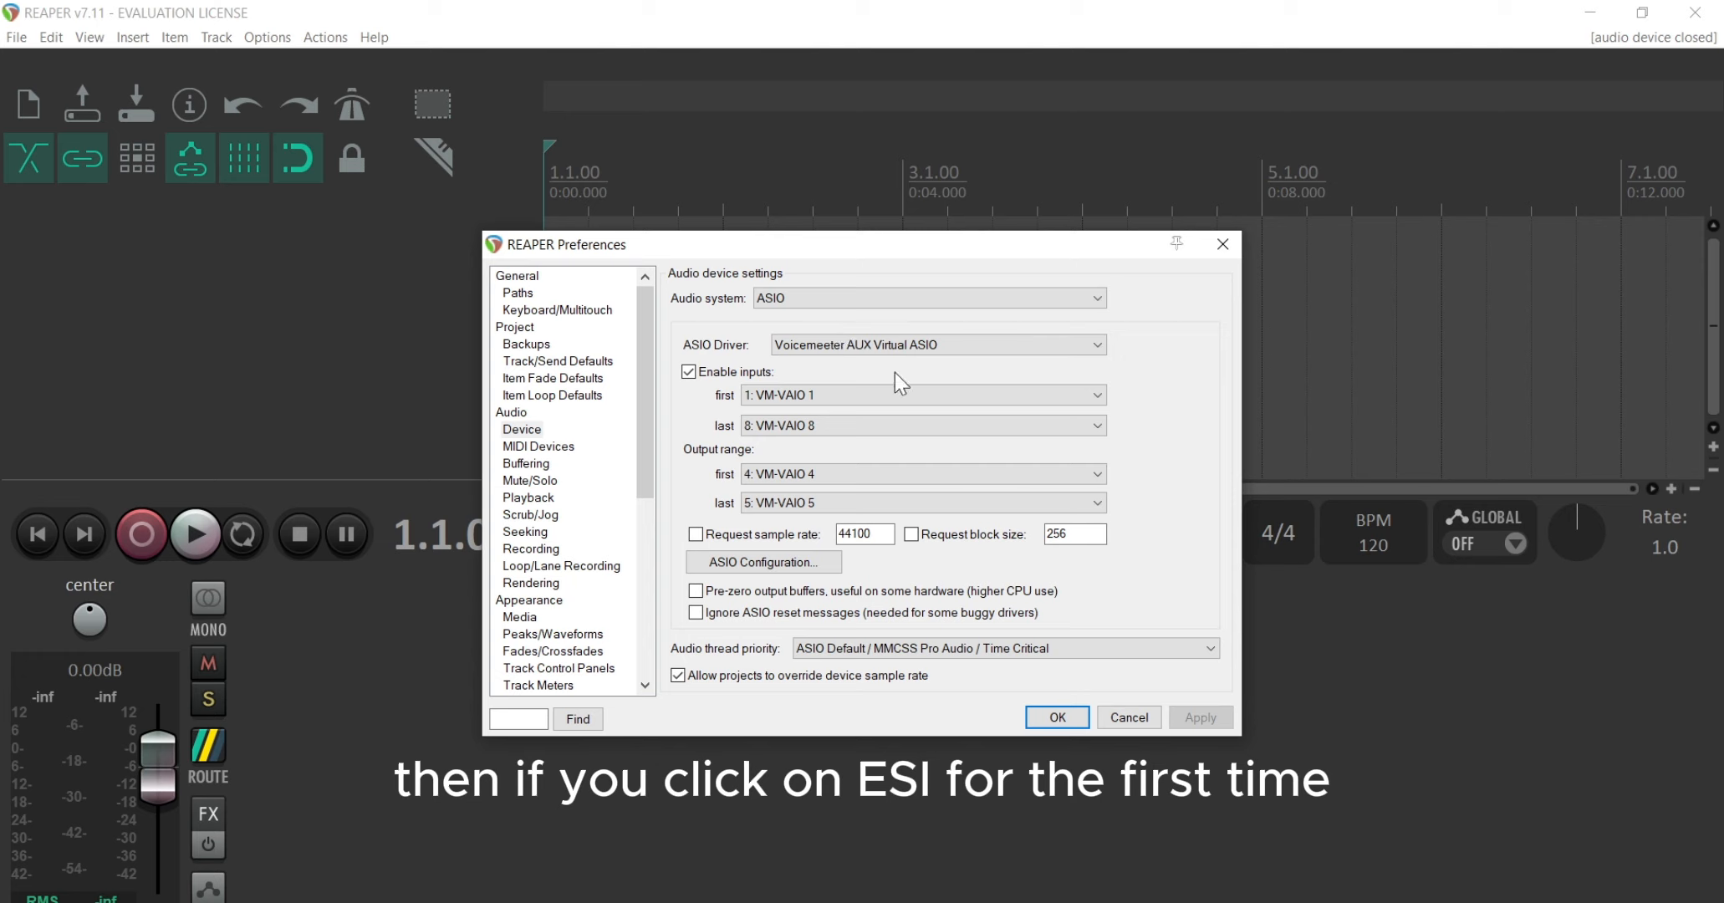
left_click(890, 351)
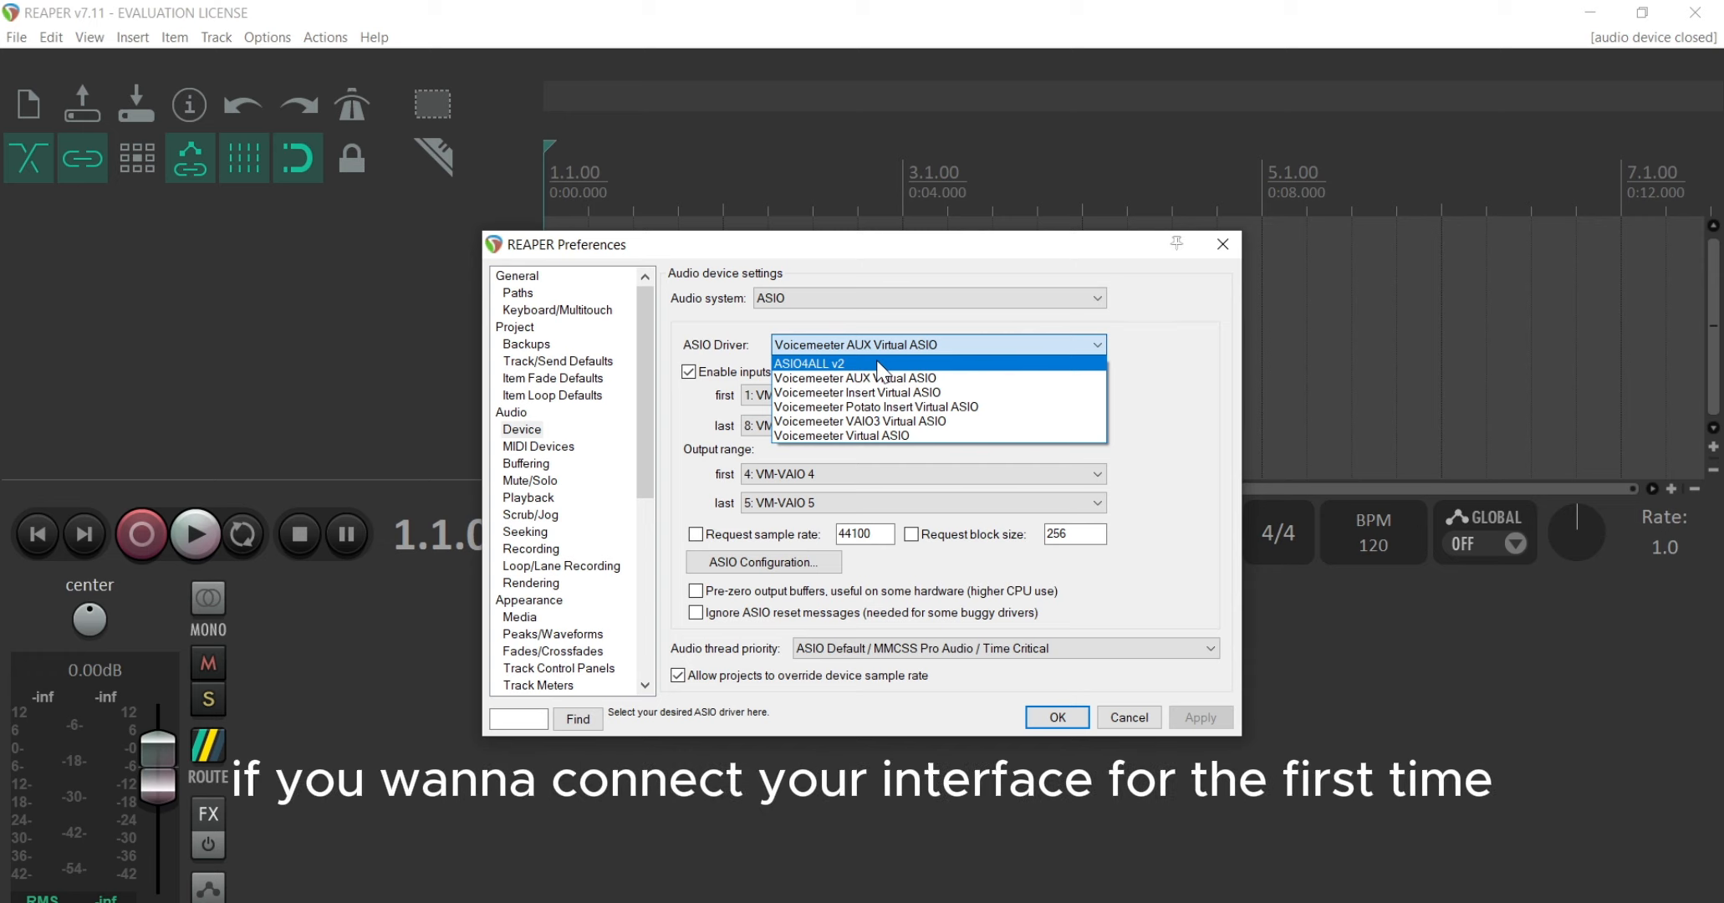
left_click(876, 363)
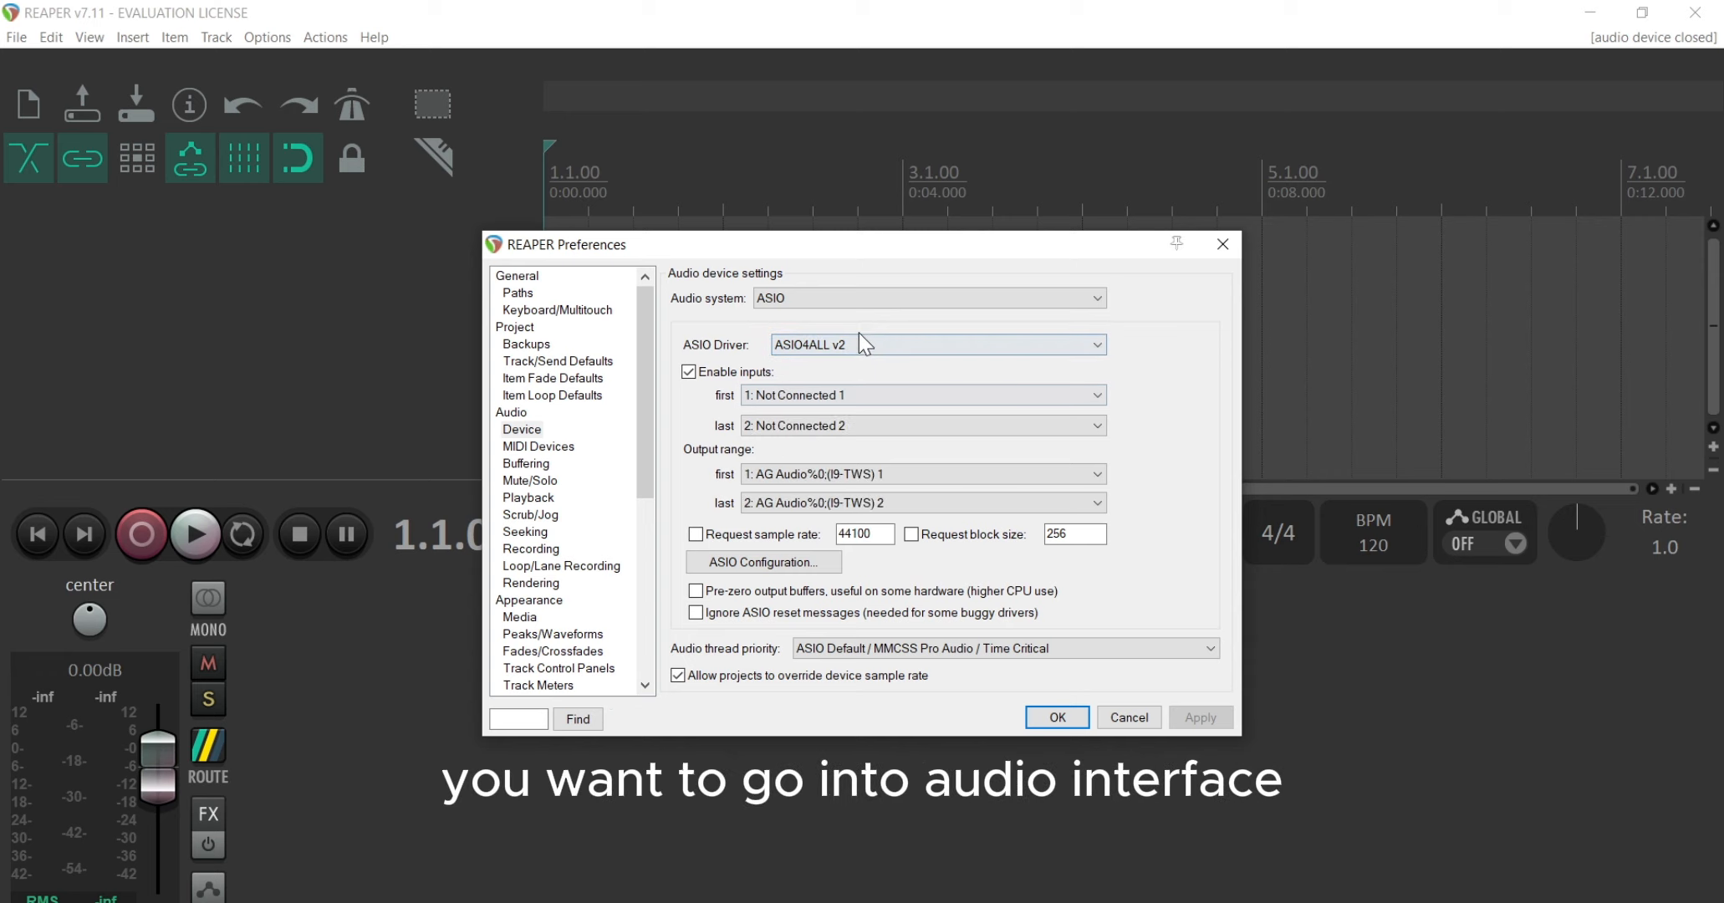
left_click(861, 343)
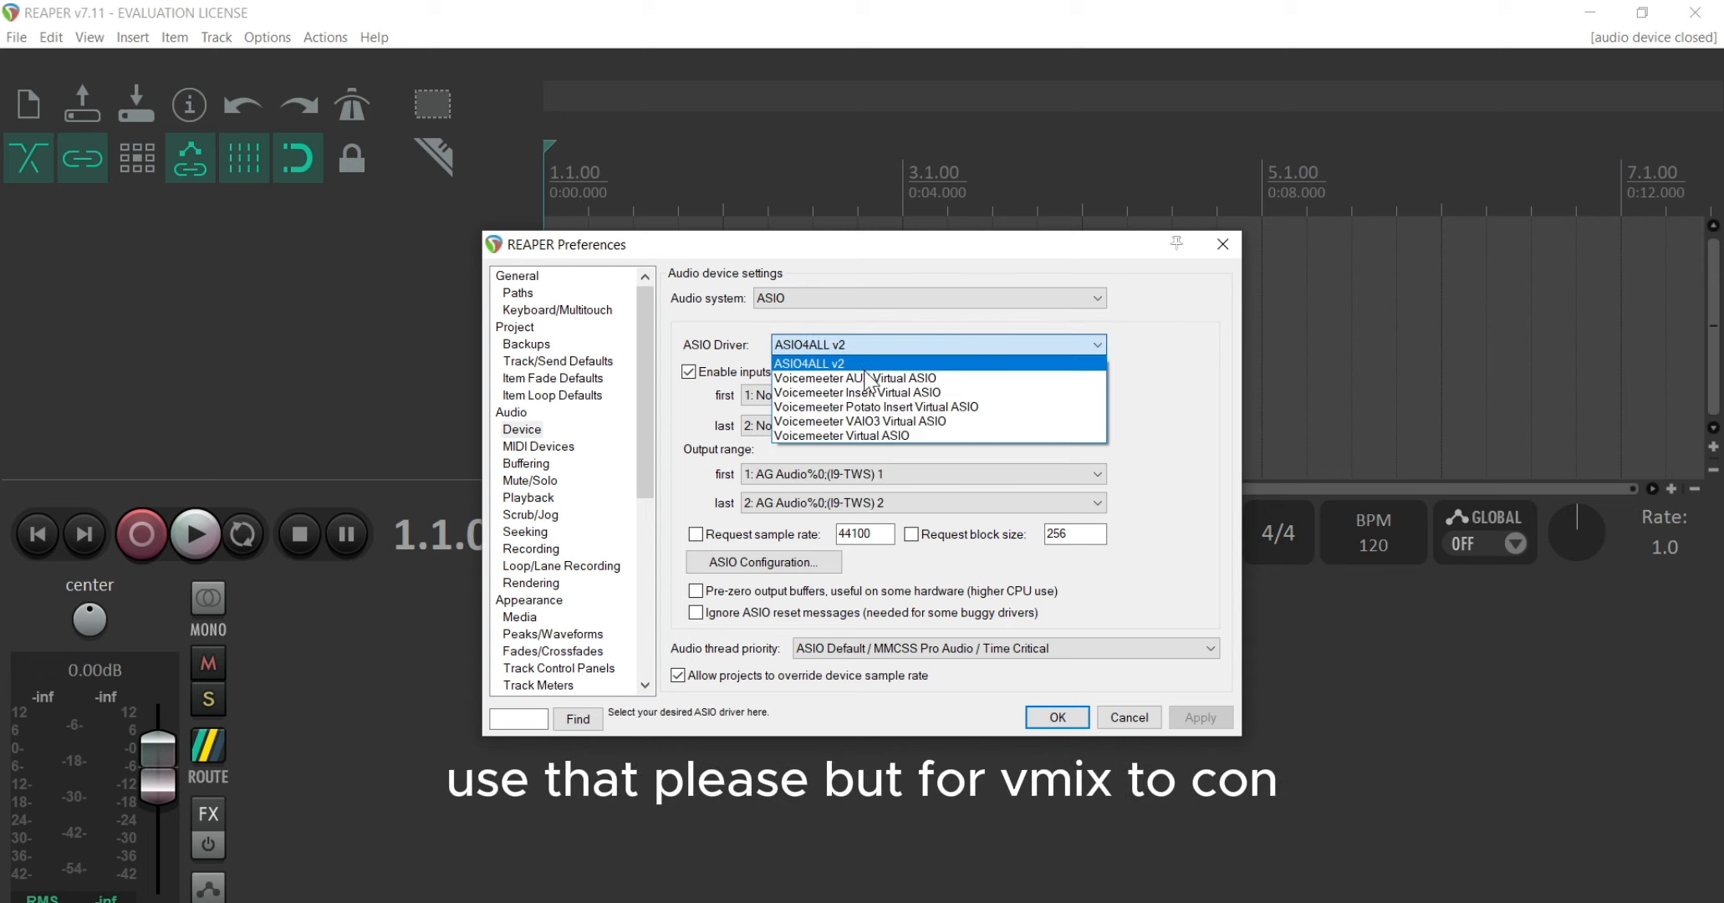
left_click(871, 377)
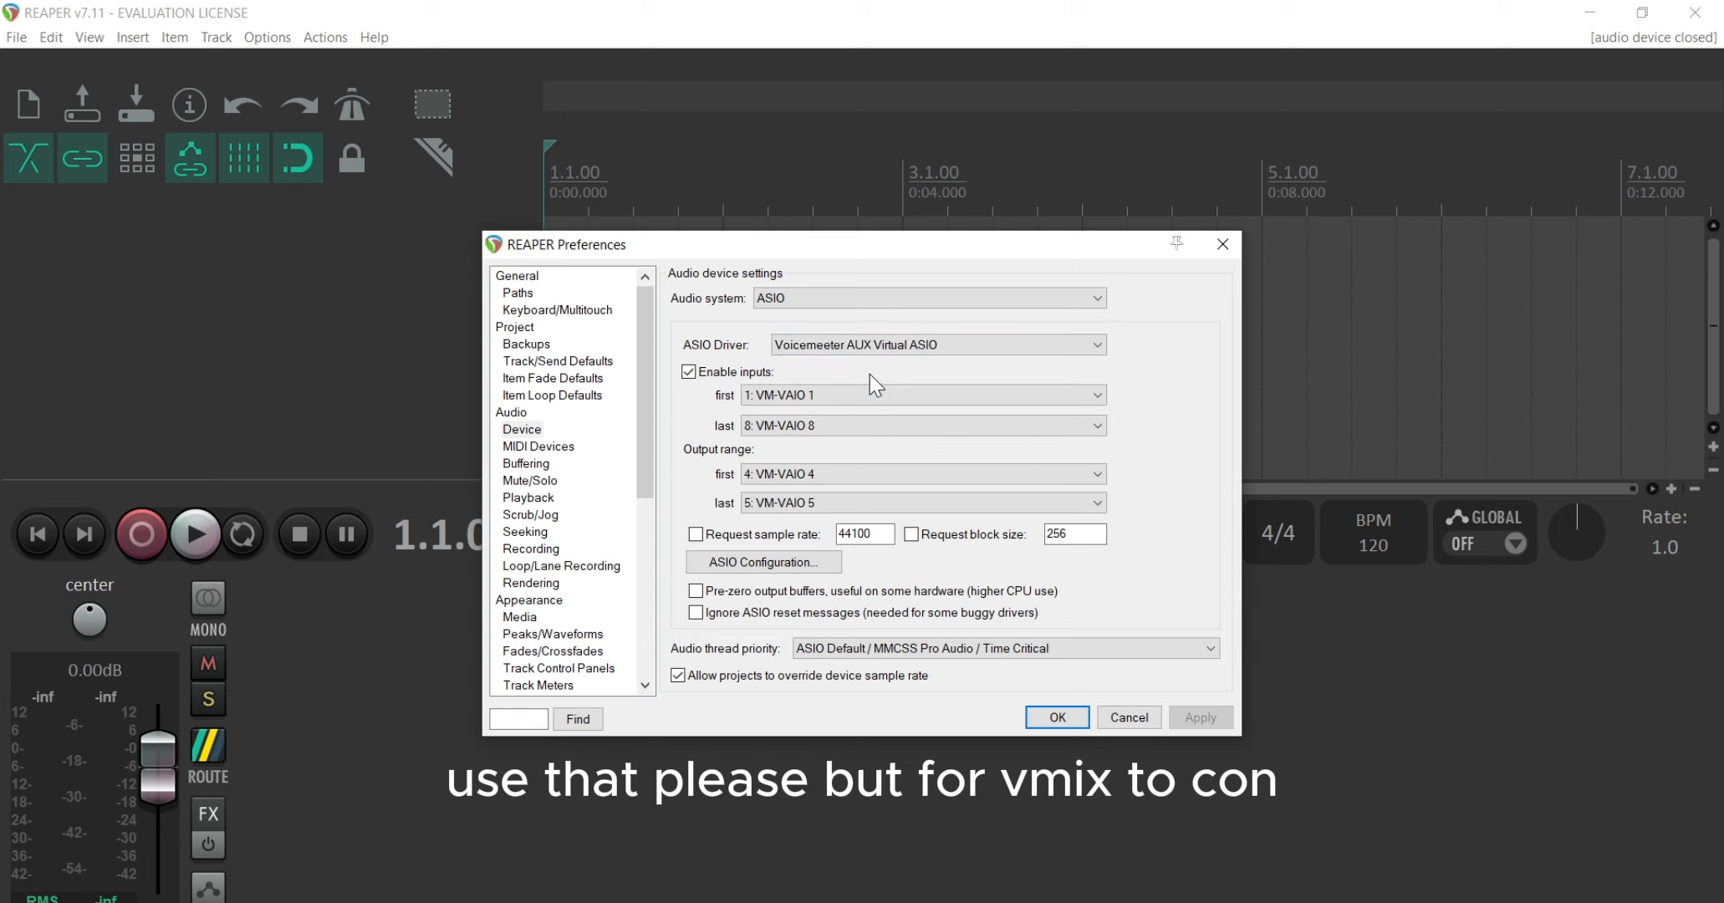
left_click(879, 350)
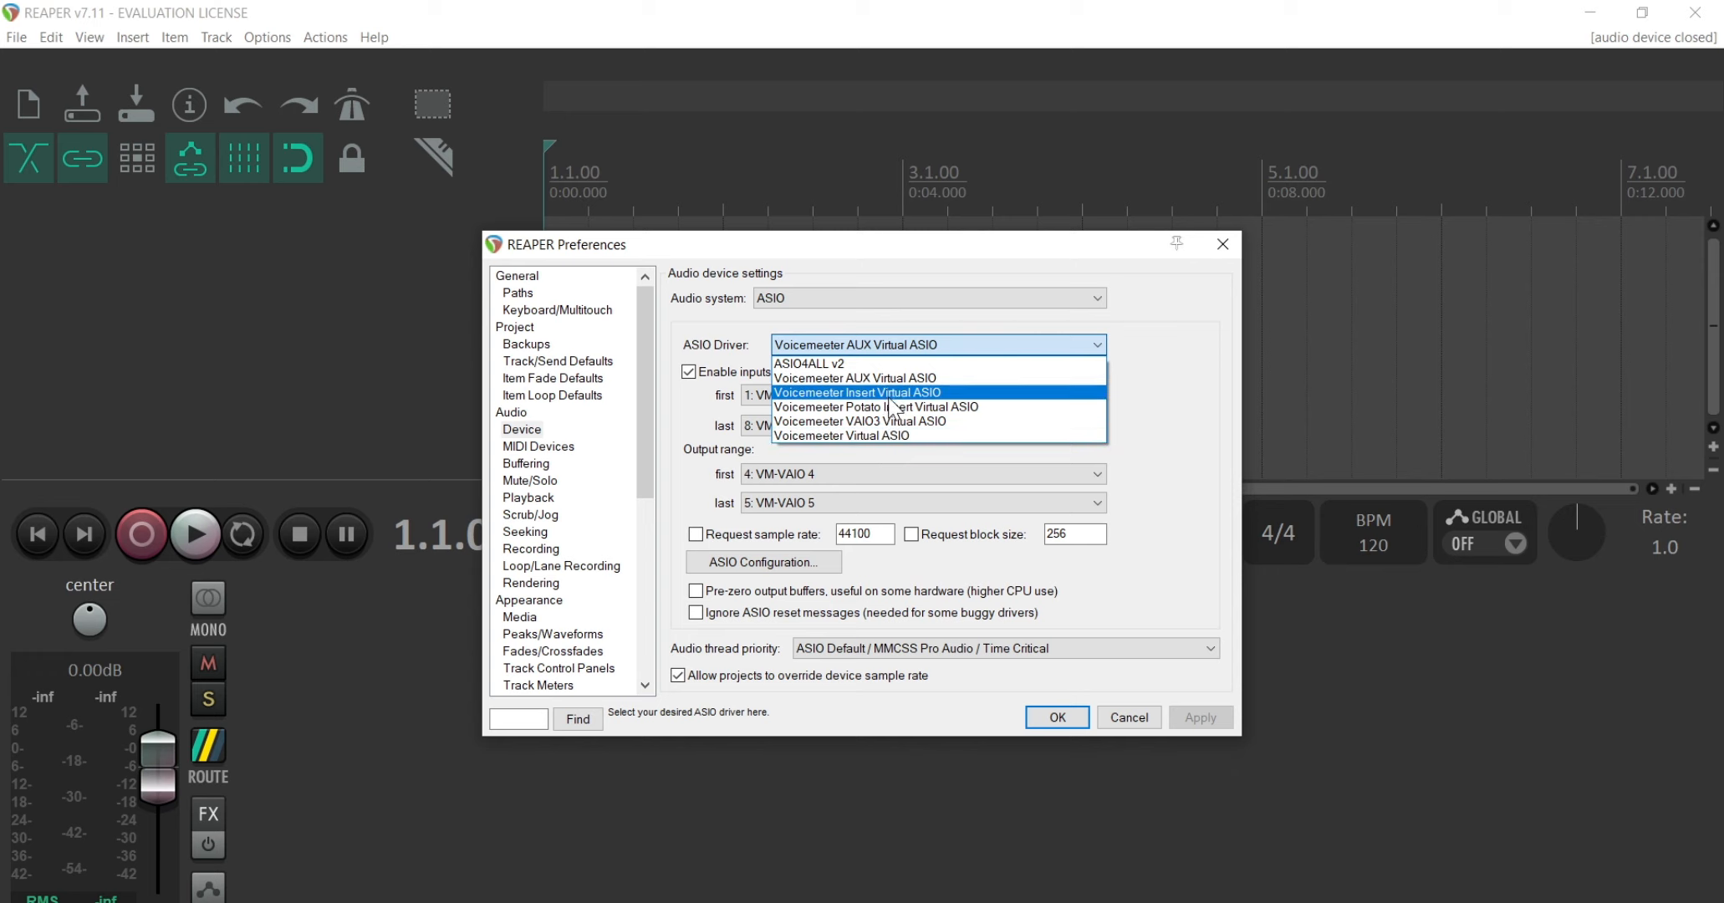
left_click(887, 383)
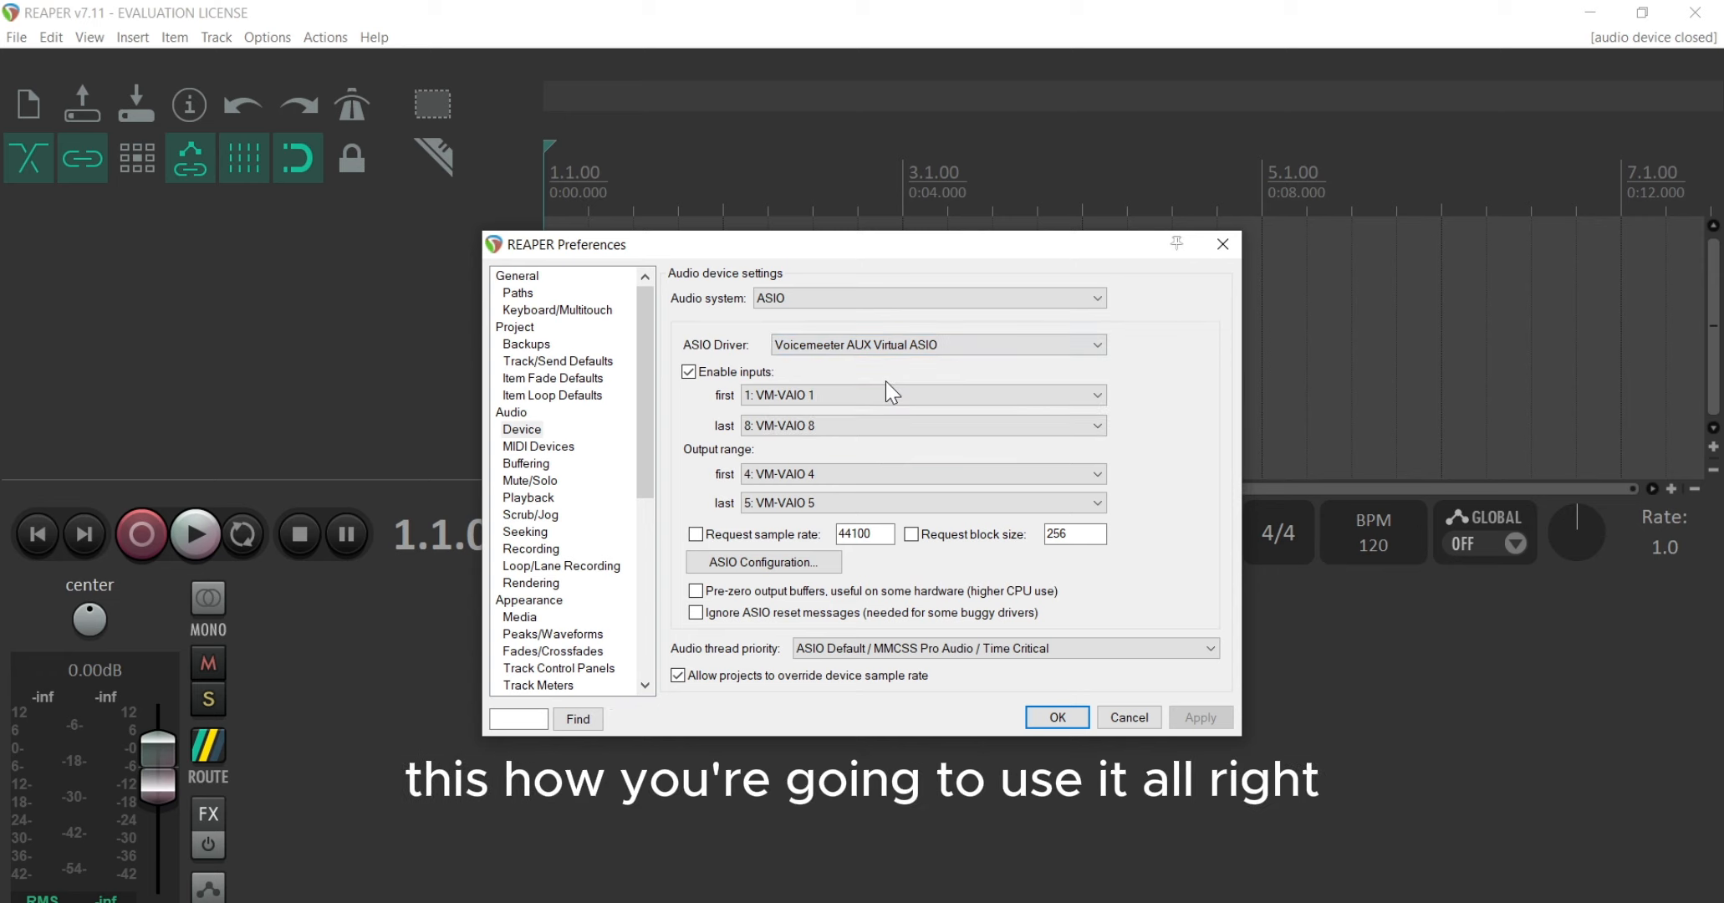
Keep 8: VM-VAIO 8 as the last input and 4: VM-VAIO 4 as the first output, and confirm the preferences.
left_click(885, 423)
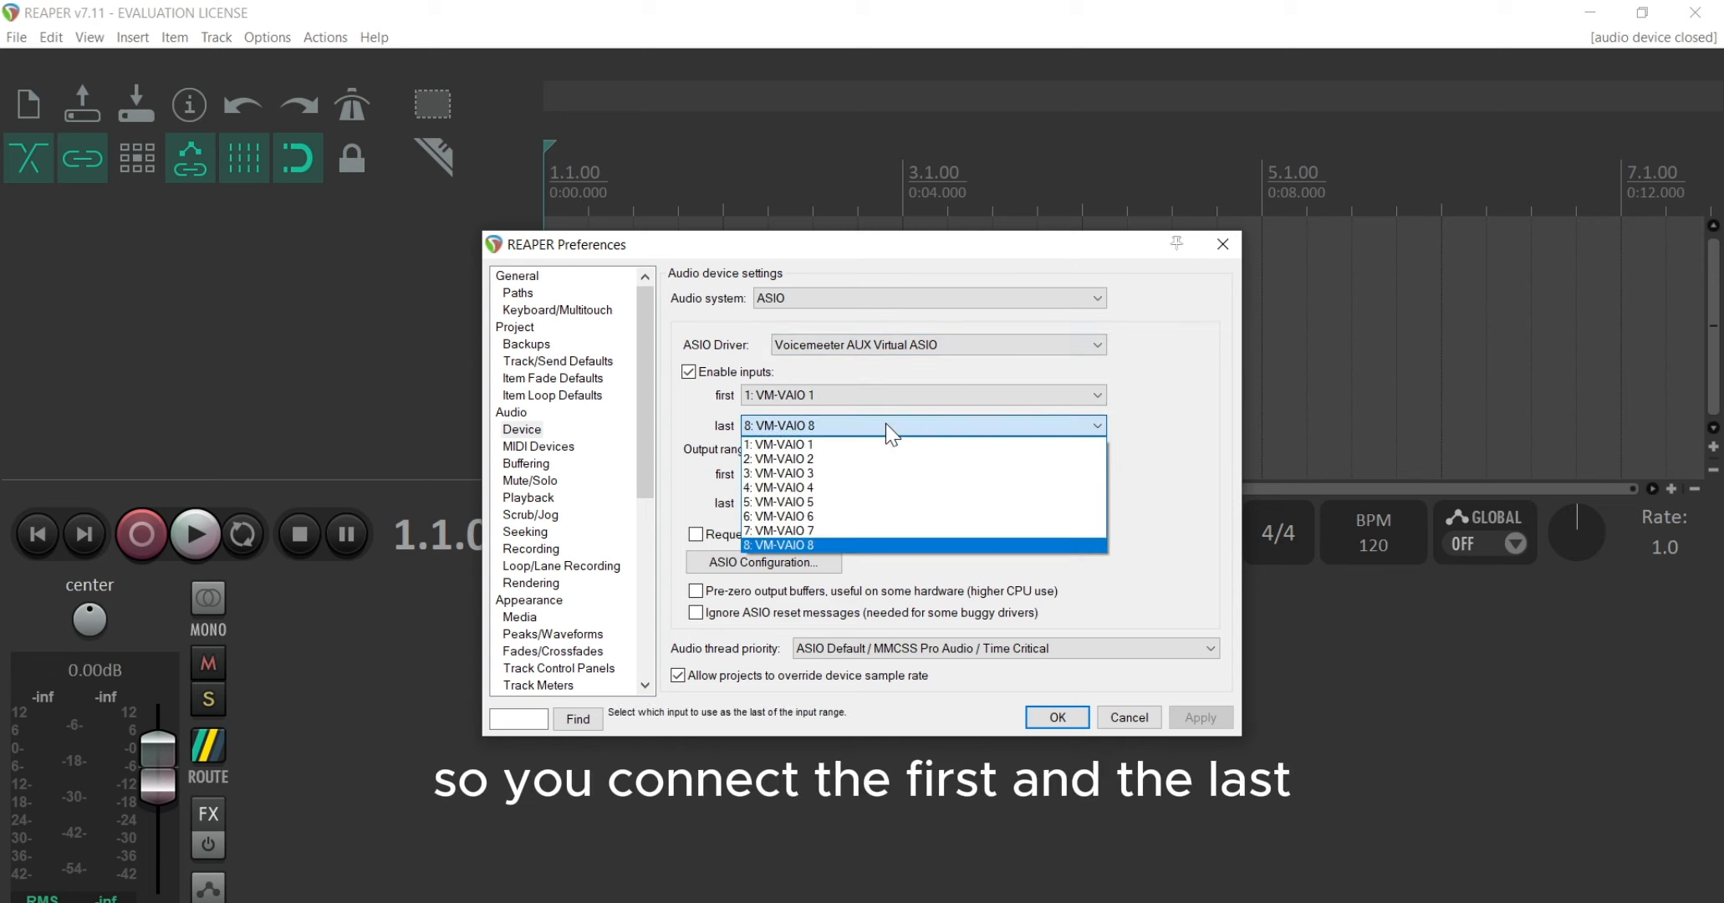
left_click(885, 423)
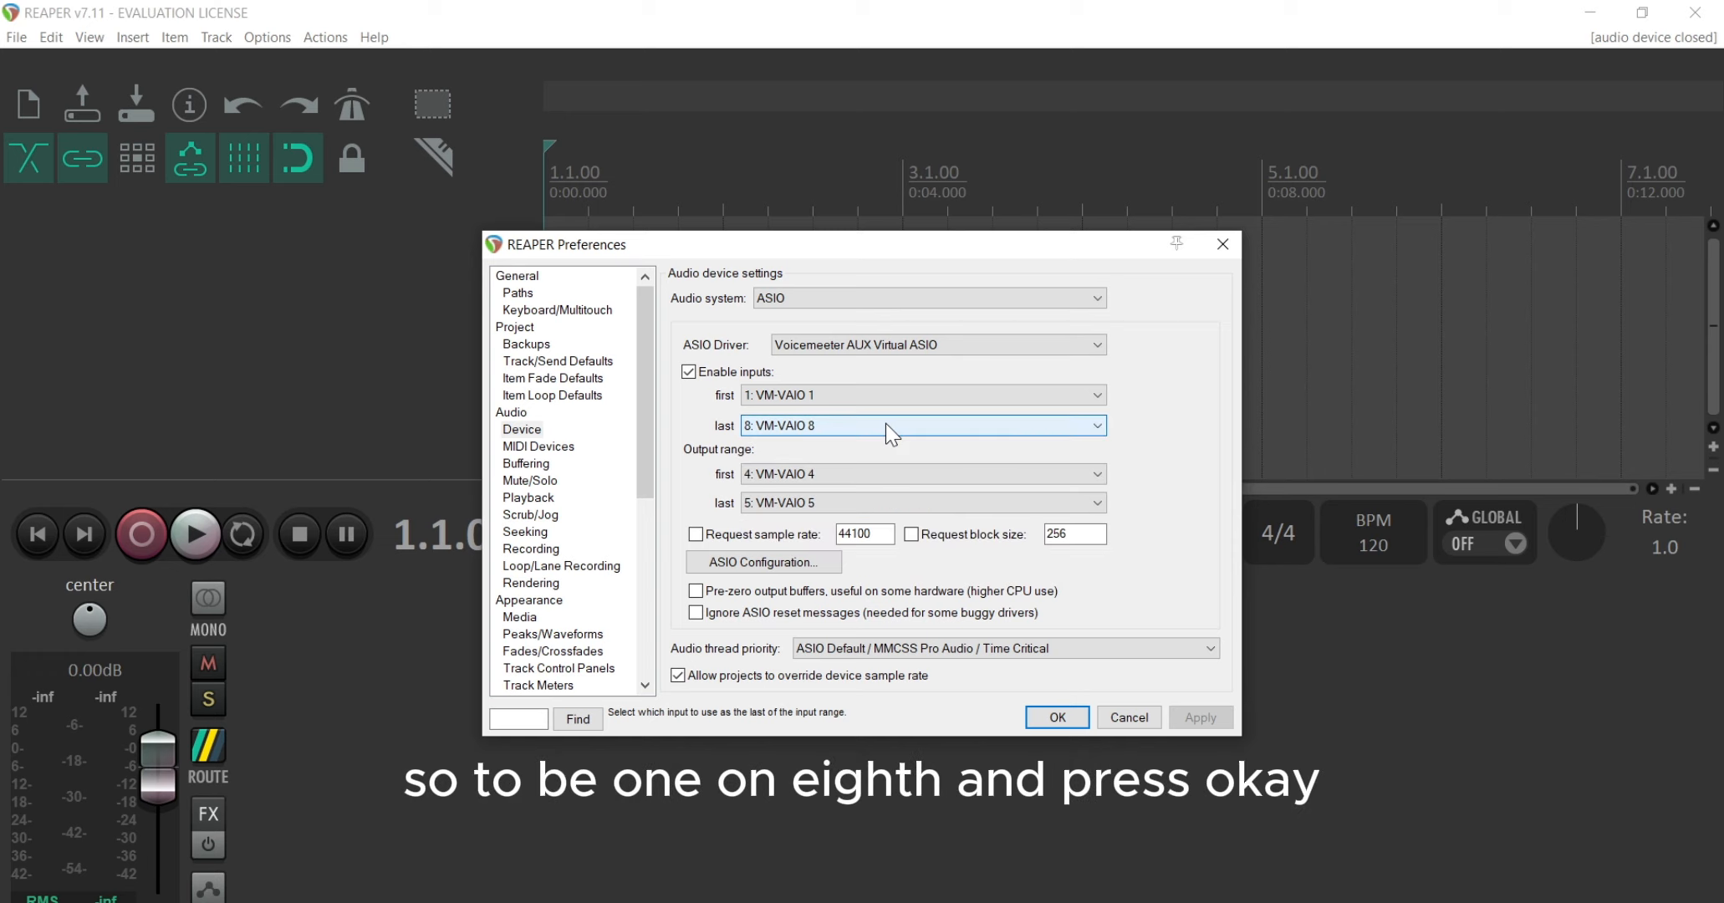
left_click(869, 477)
left_click(867, 477)
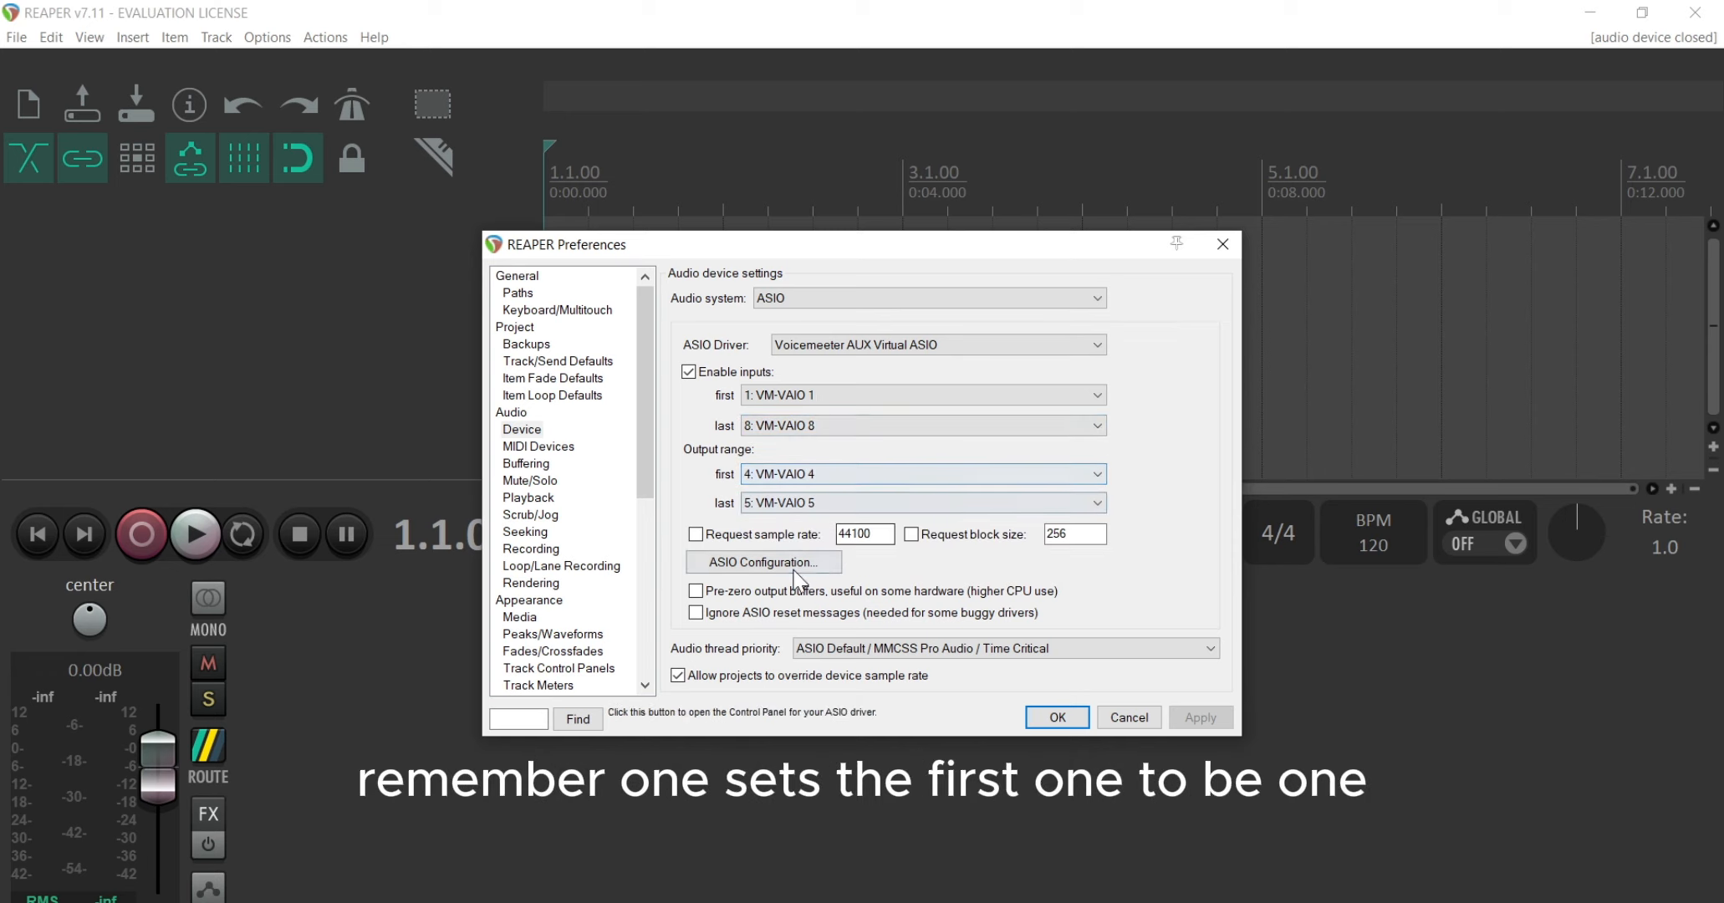
left_click(1057, 718)
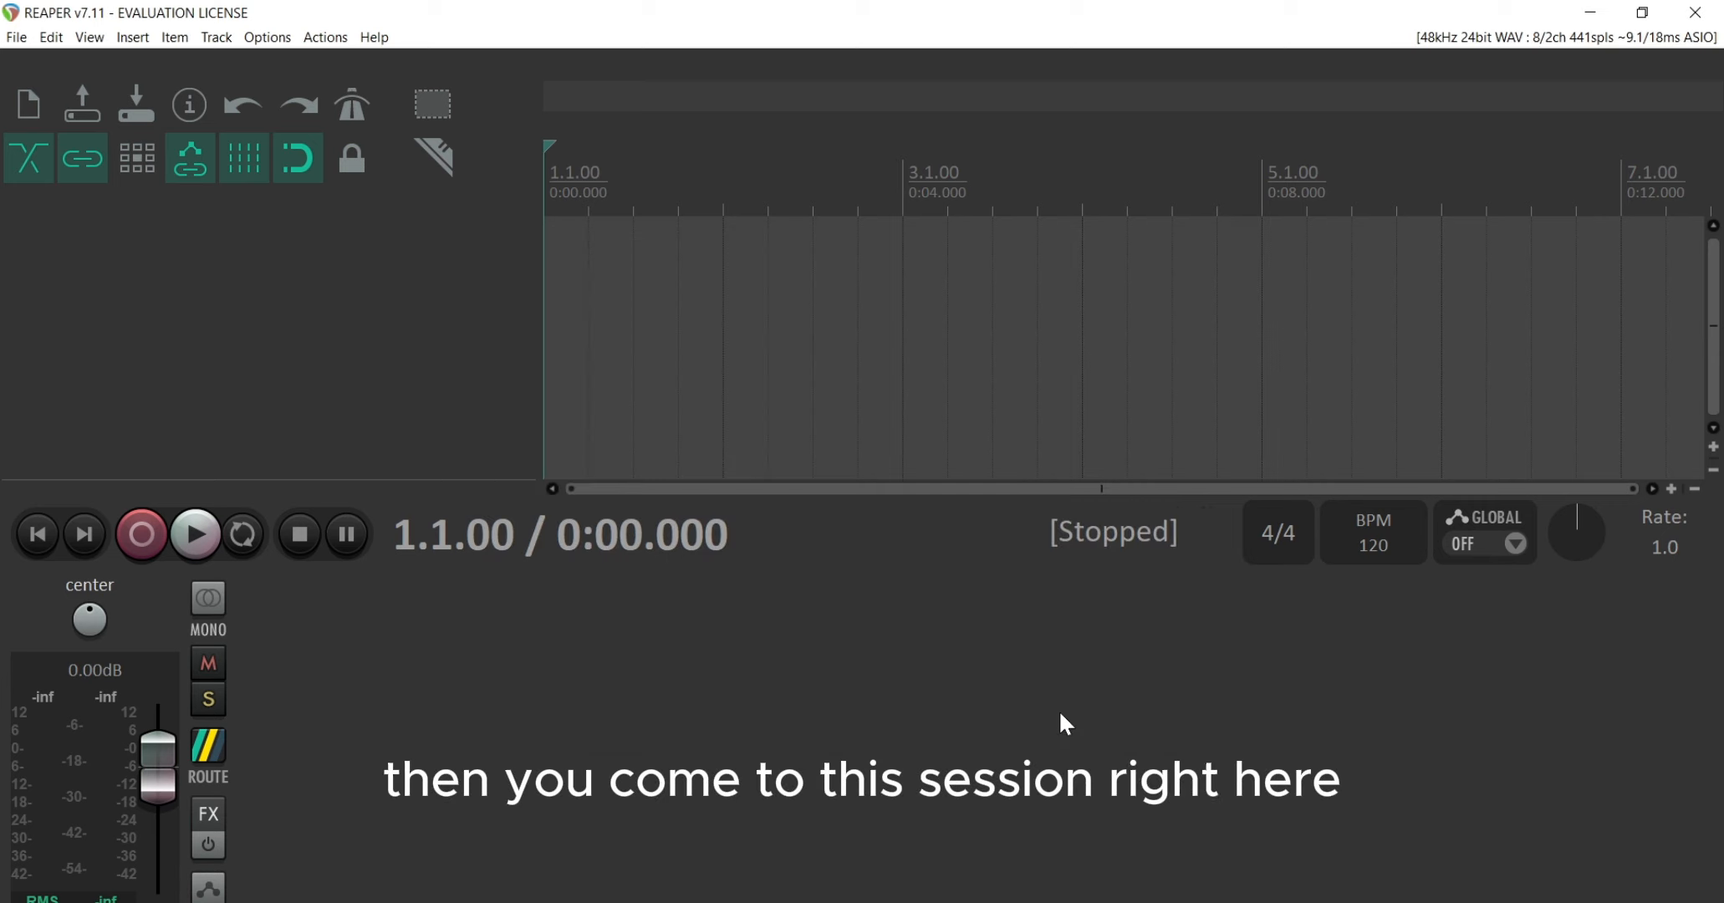
Add two new tracks to the project.
double_click(264, 681)
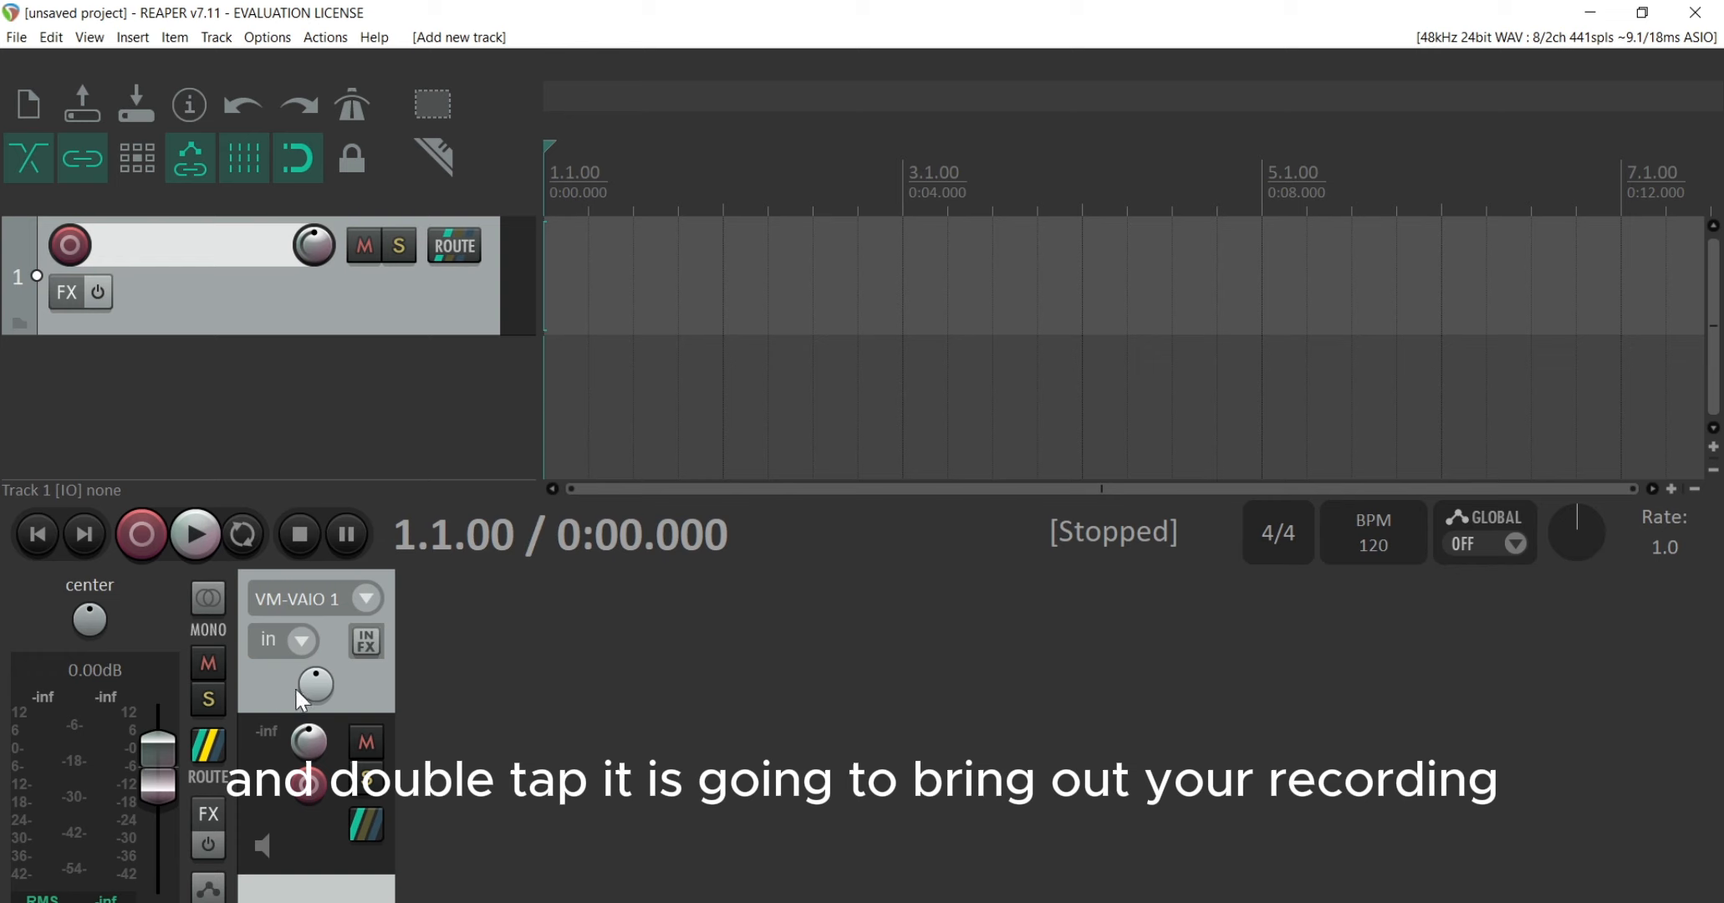
double_click(538, 665)
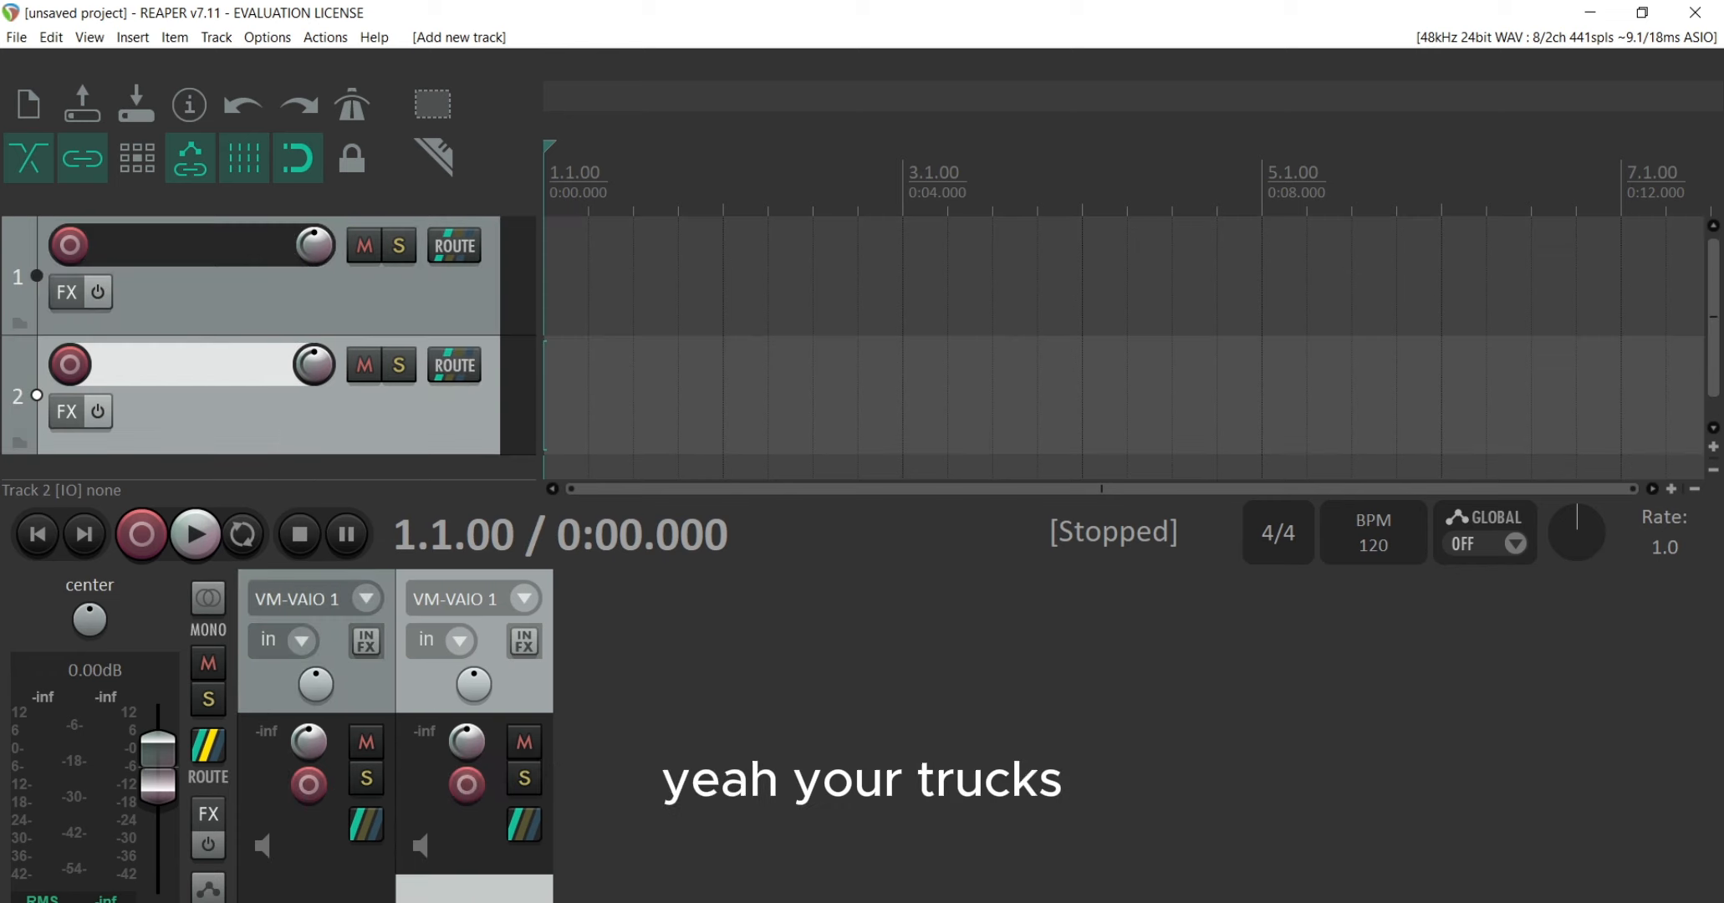
Switch to Voicemeeter Banana, close its About window, and set hardware output A1 to ASIO: ASIO4ALL v2.
key("alt+Tab")
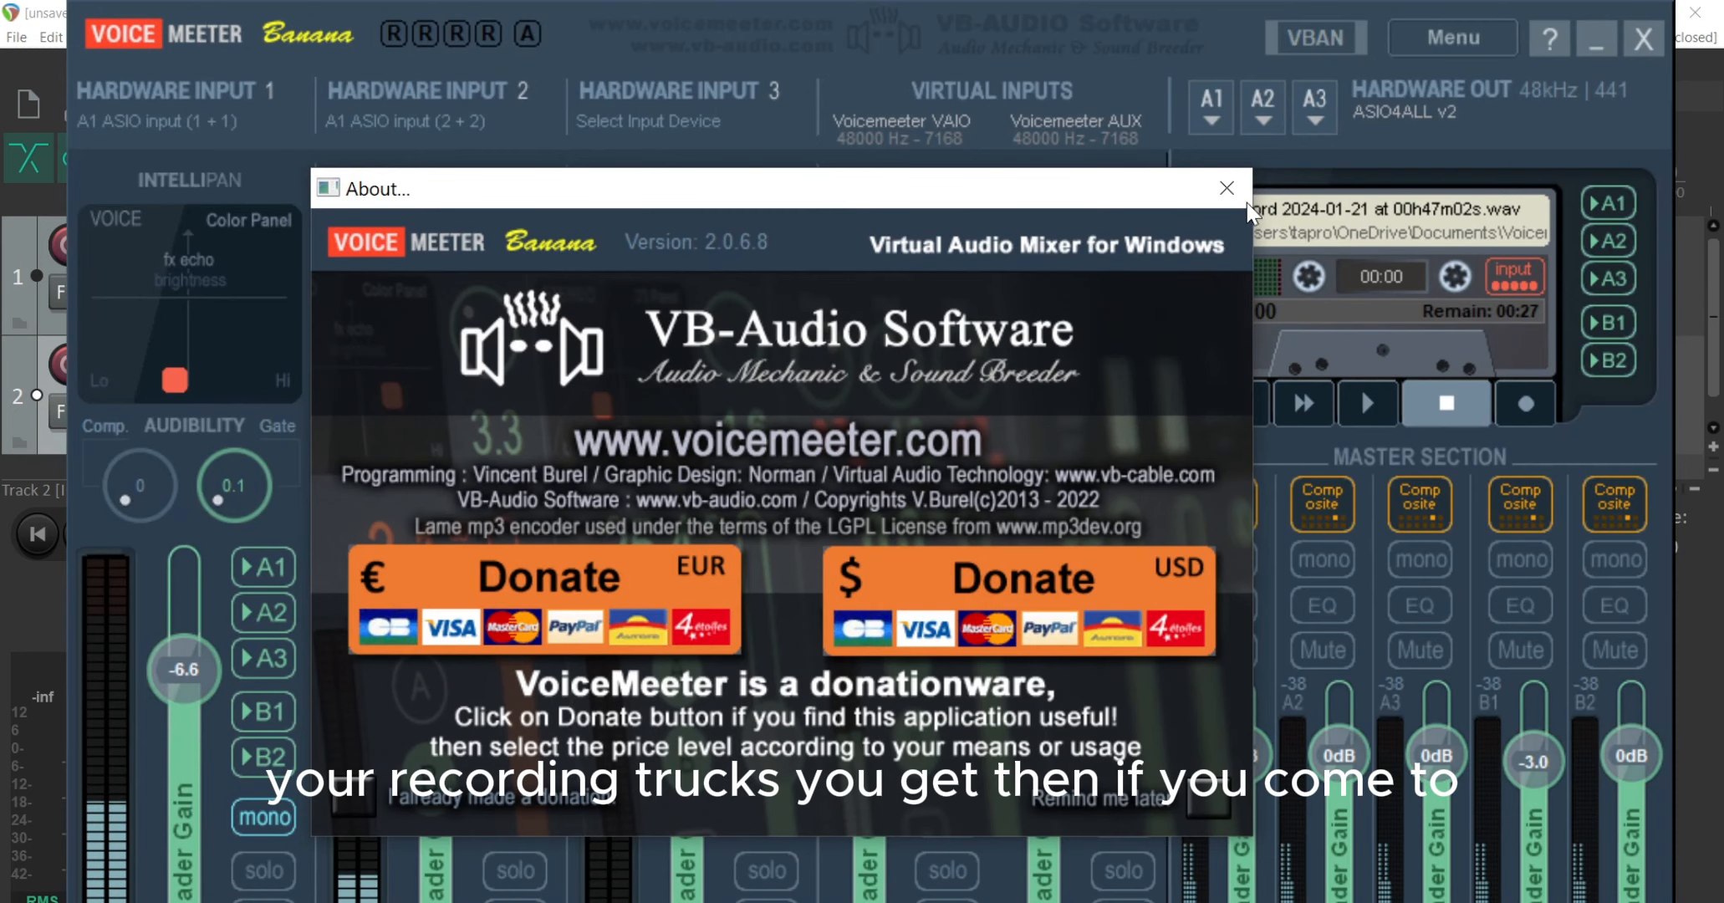
left_click(1226, 188)
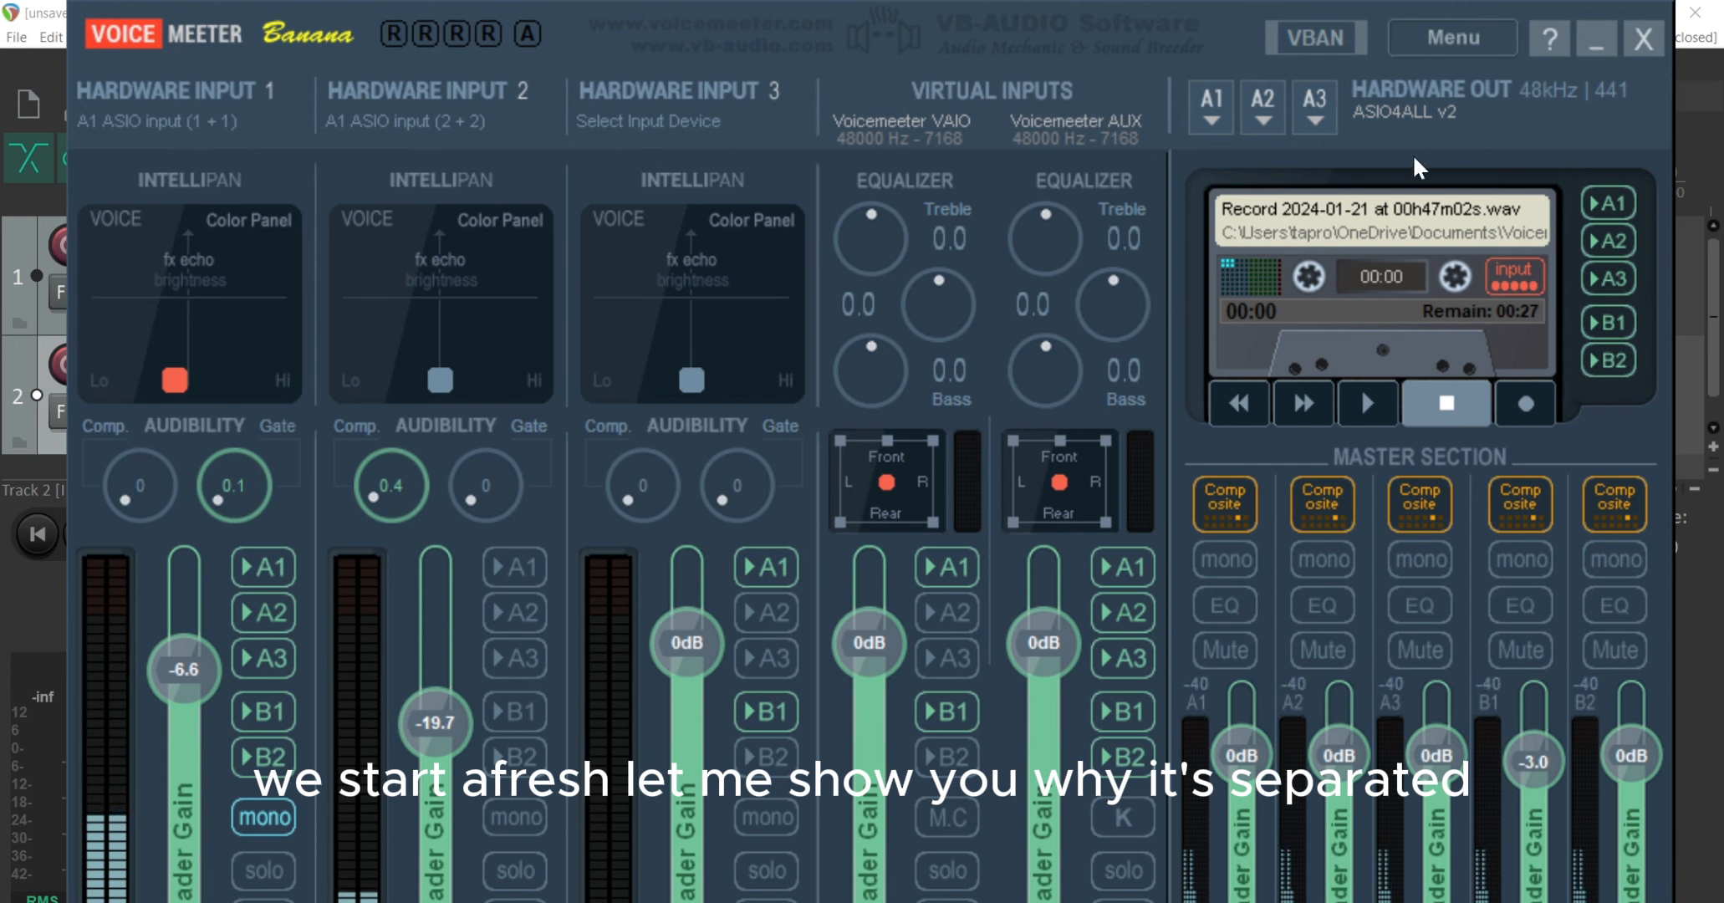
left_click(1483, 49)
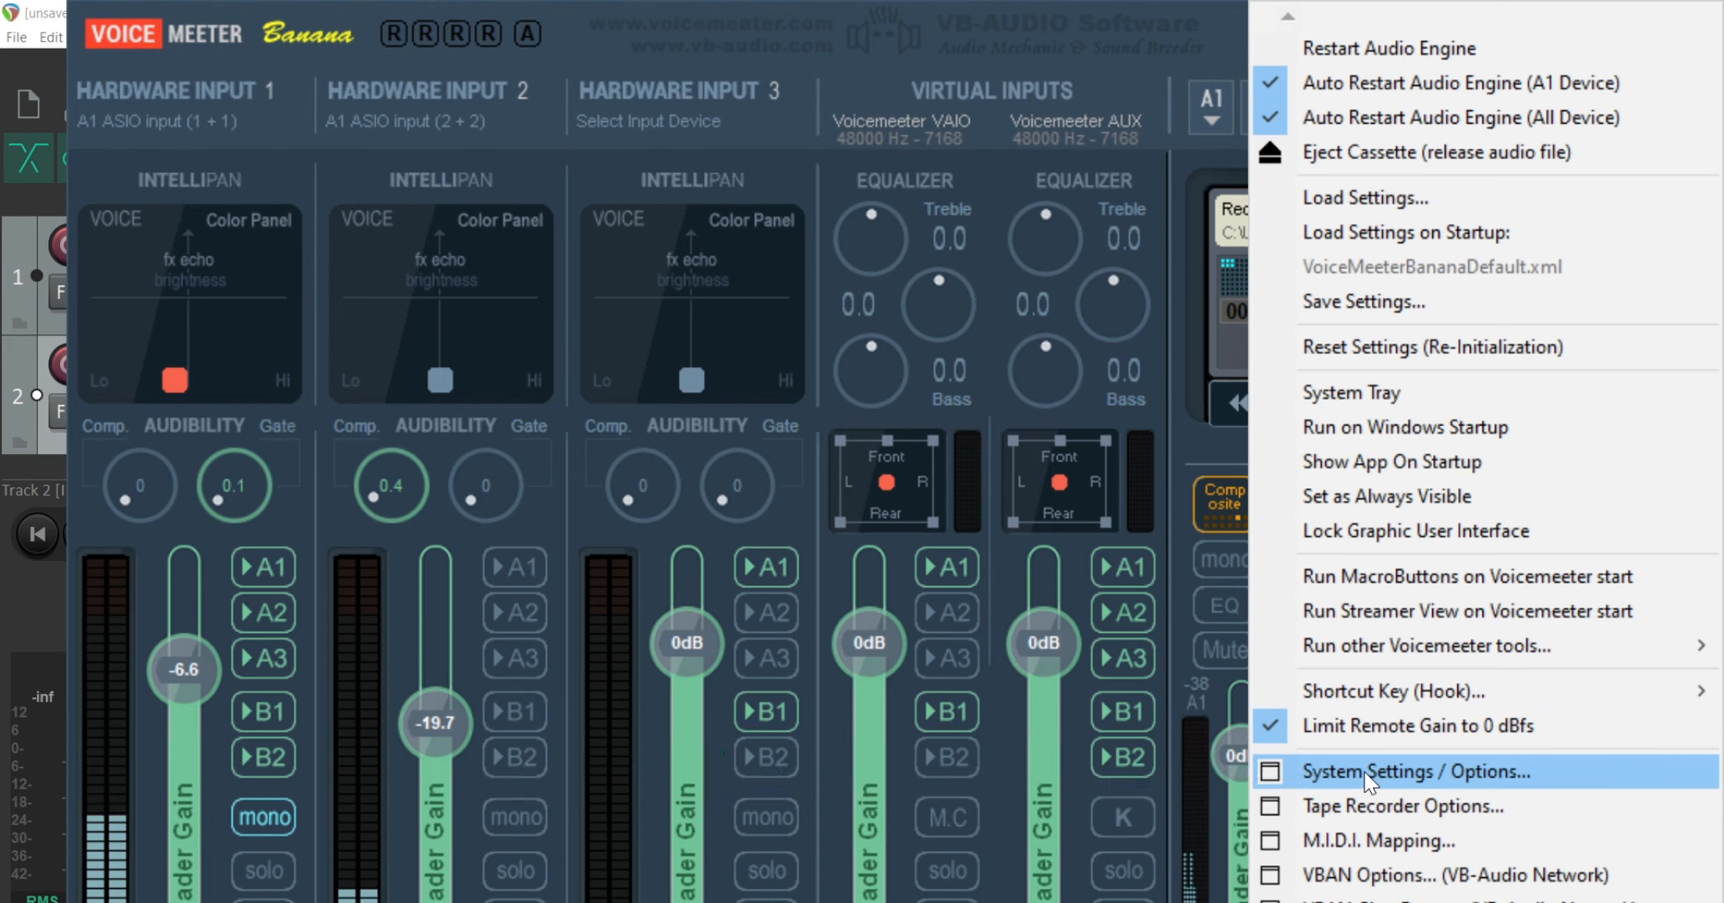
left_click(1204, 406)
left_click(1223, 102)
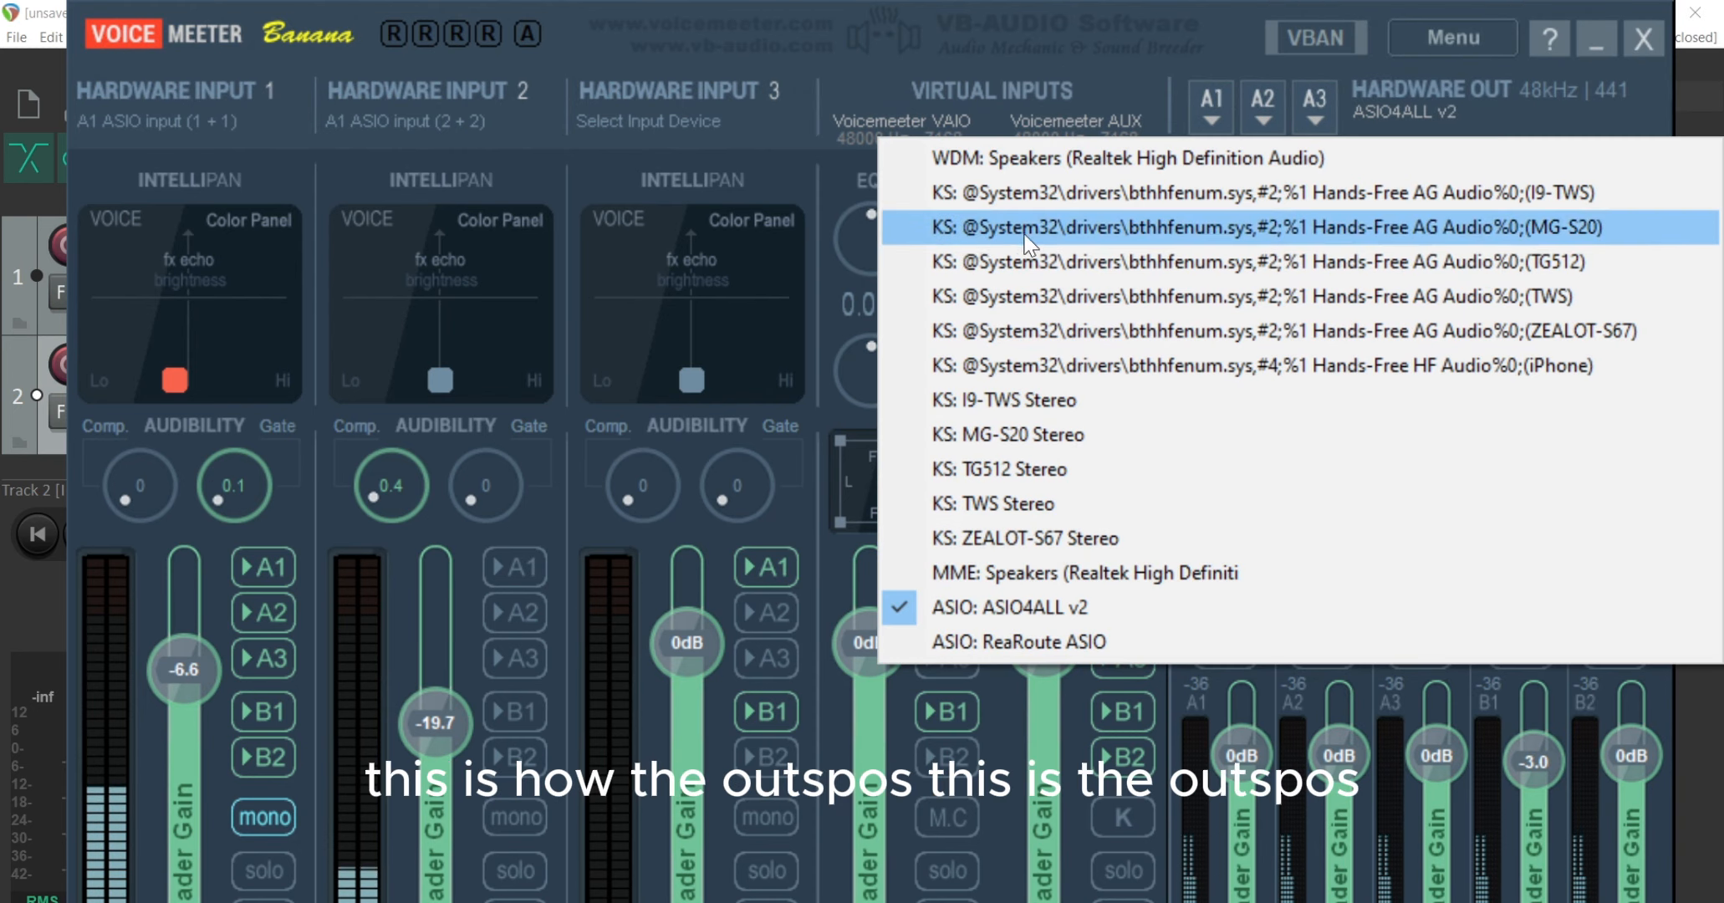
left_click(1031, 616)
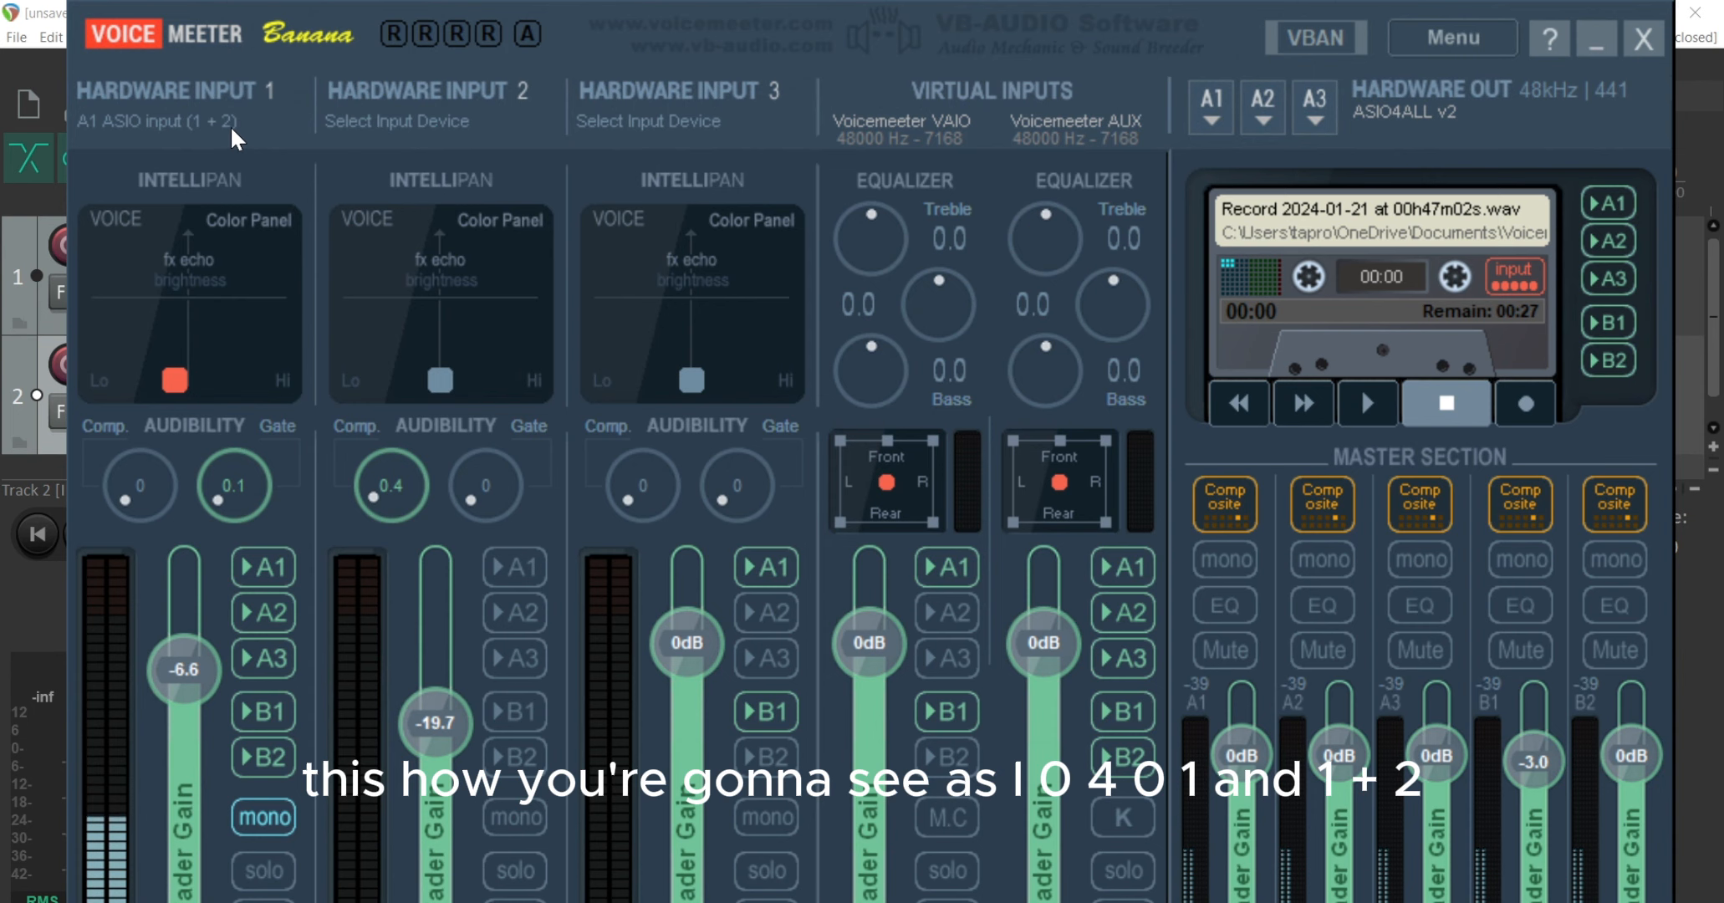
Patch the A1 ASIO inputs to the strips in the system settings, using 1 and 1 for IN 1 and 2 and 2 for IN 2.
left_click(1505, 38)
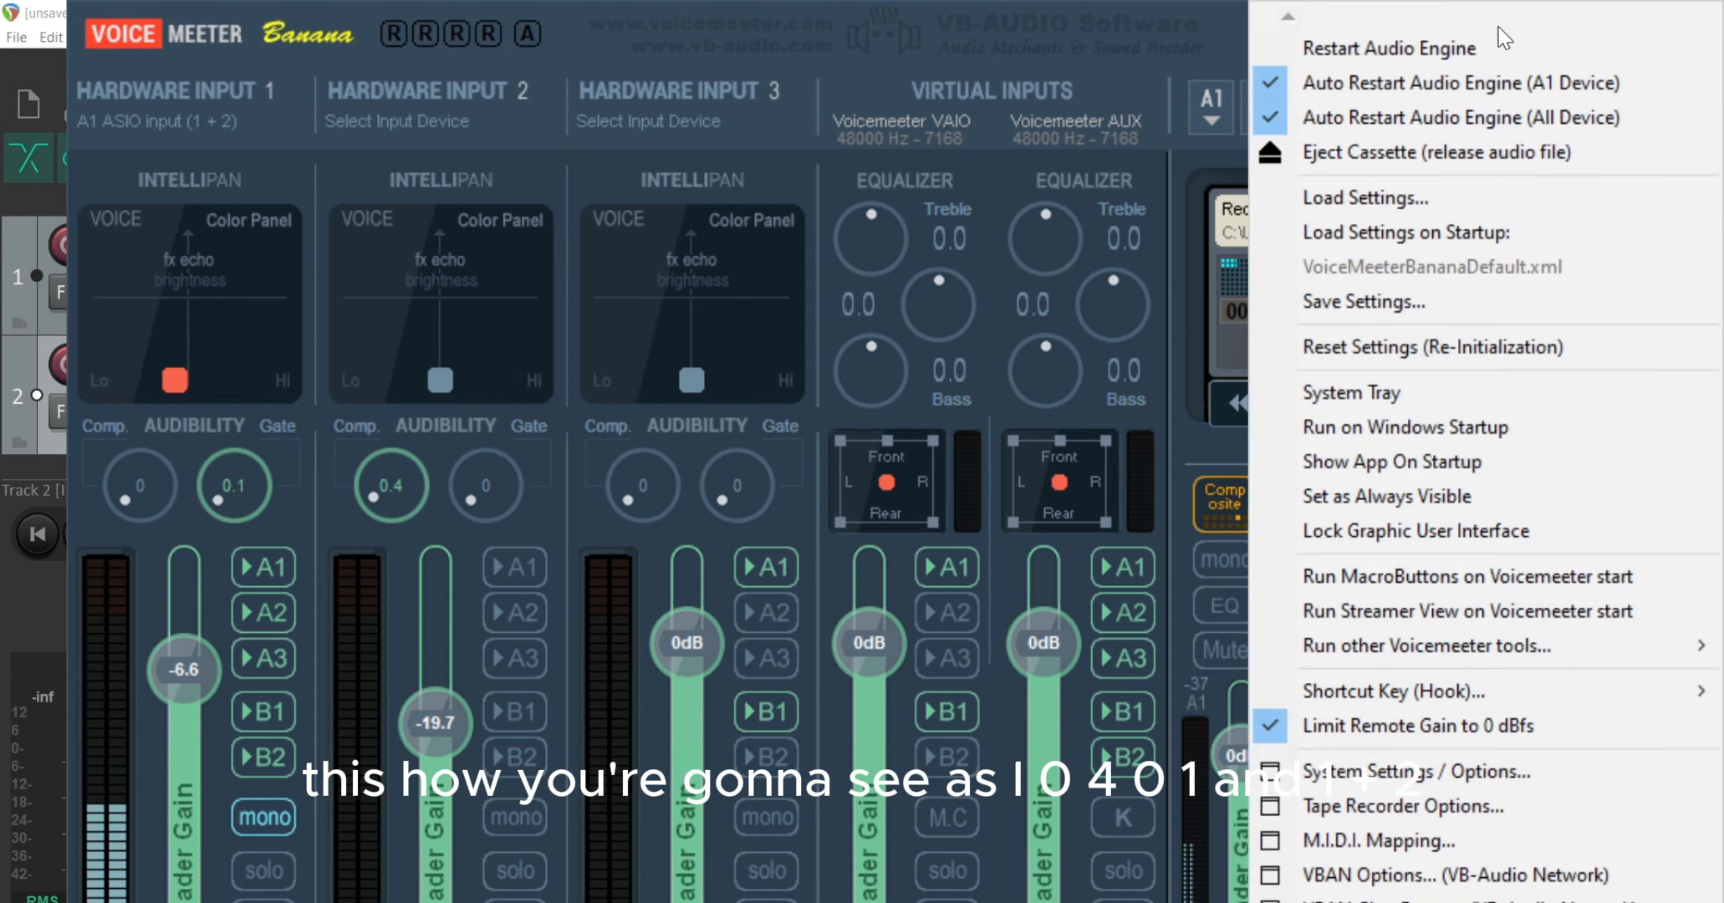
left_click(1375, 773)
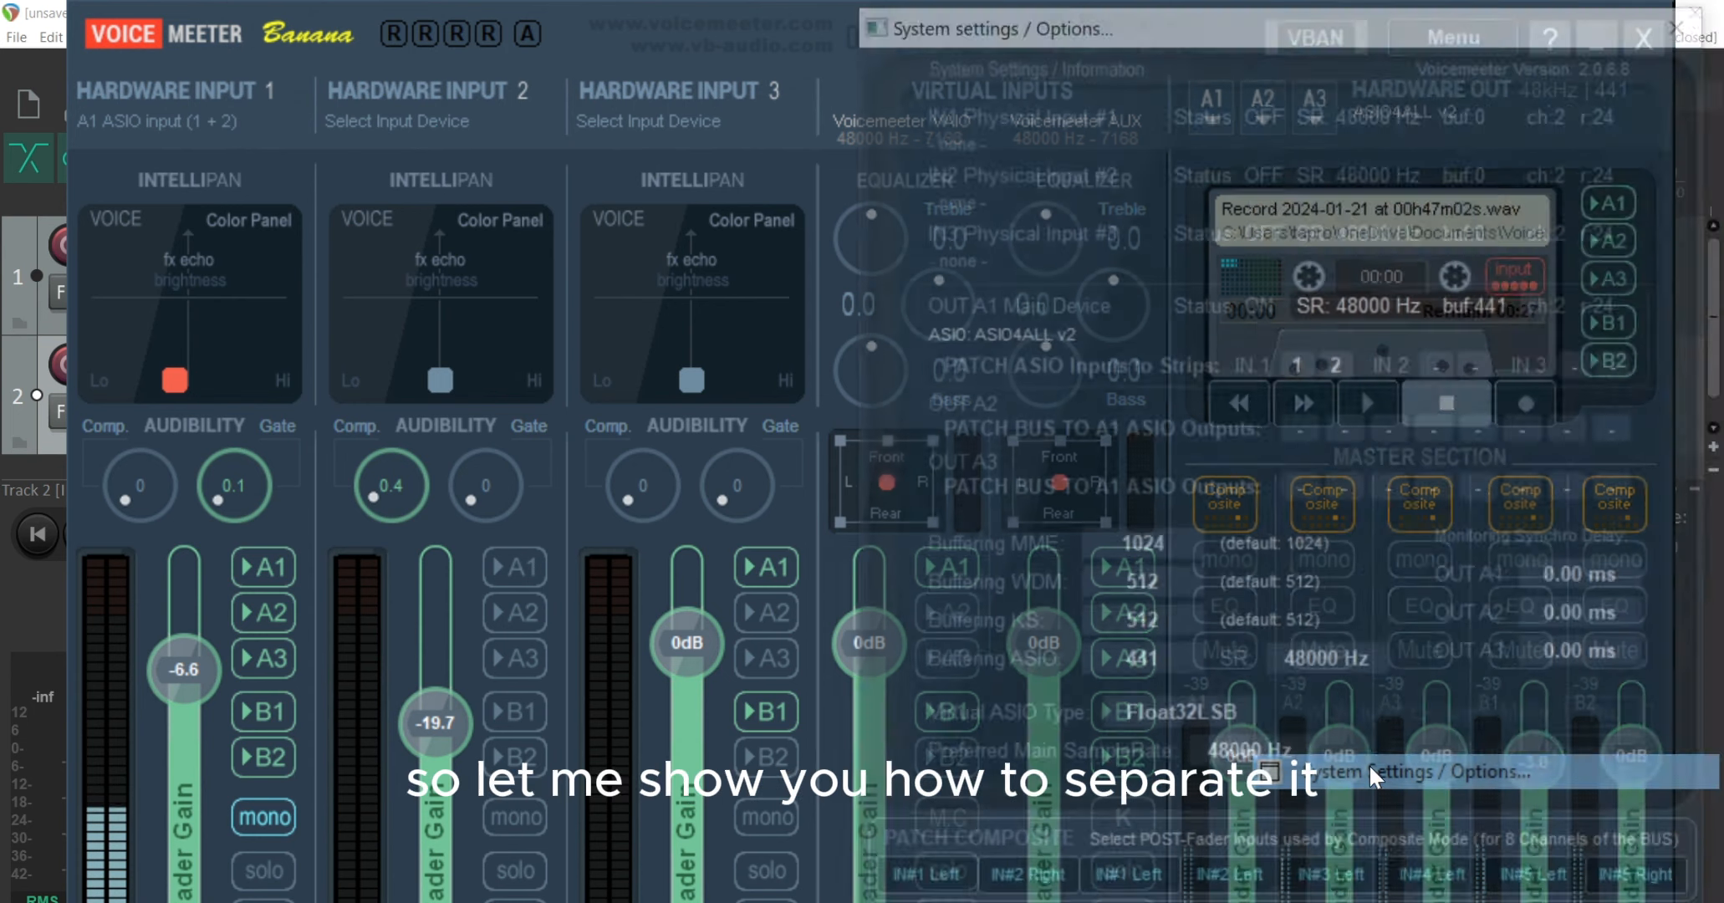
left_click(1341, 368)
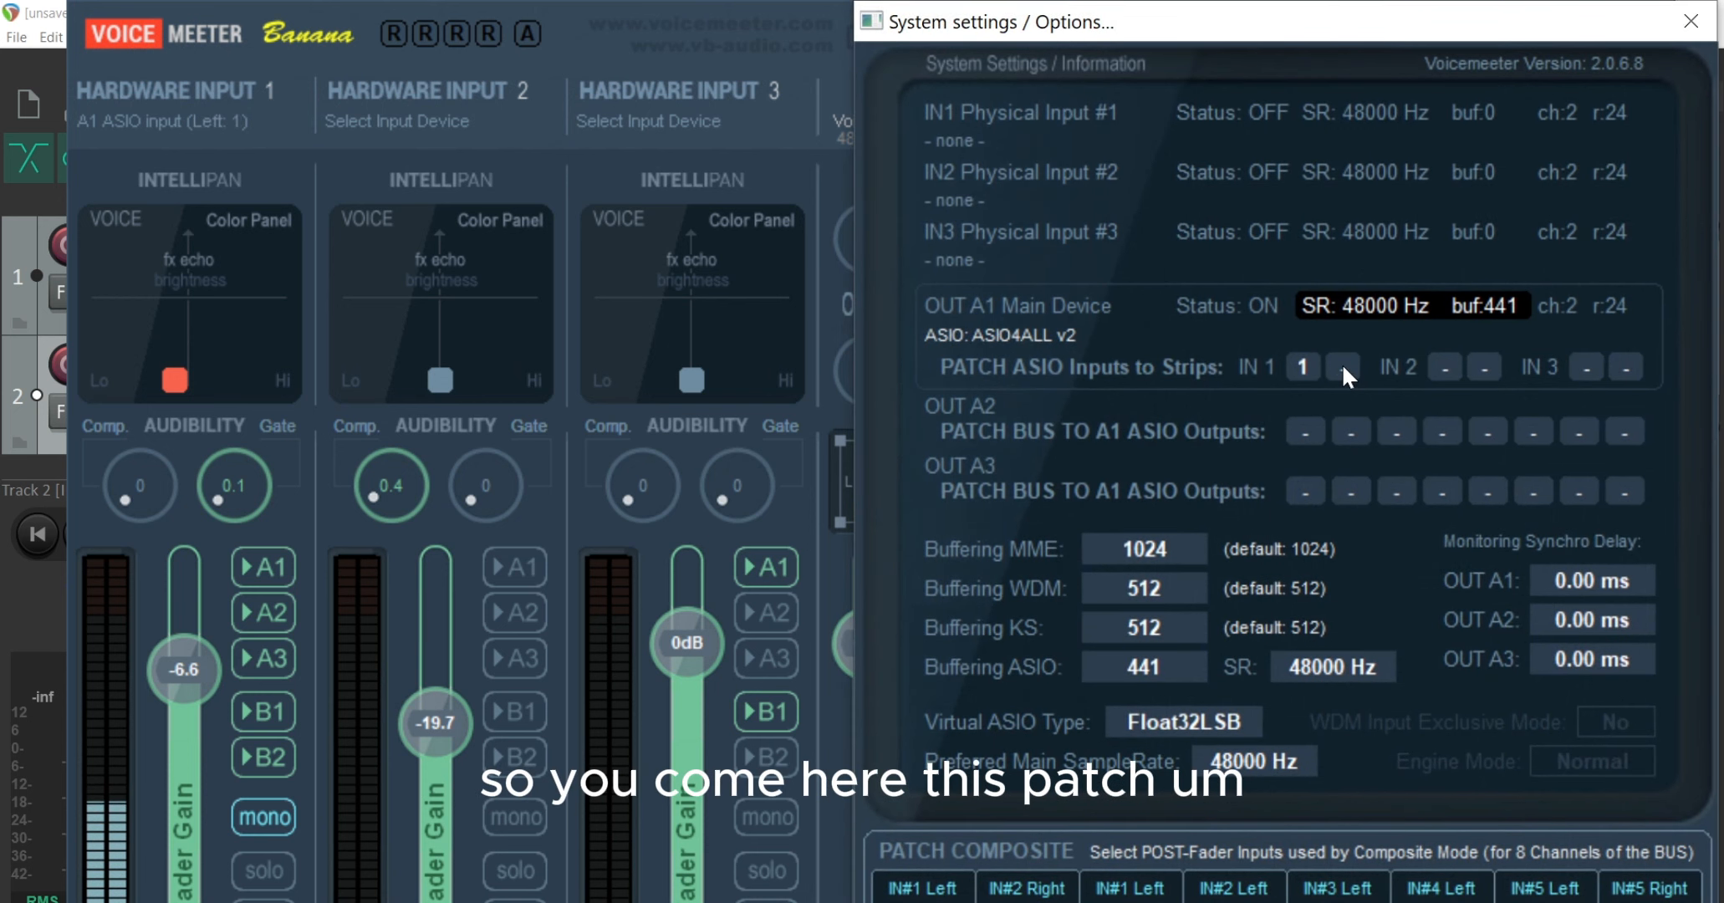
left_click(1342, 368)
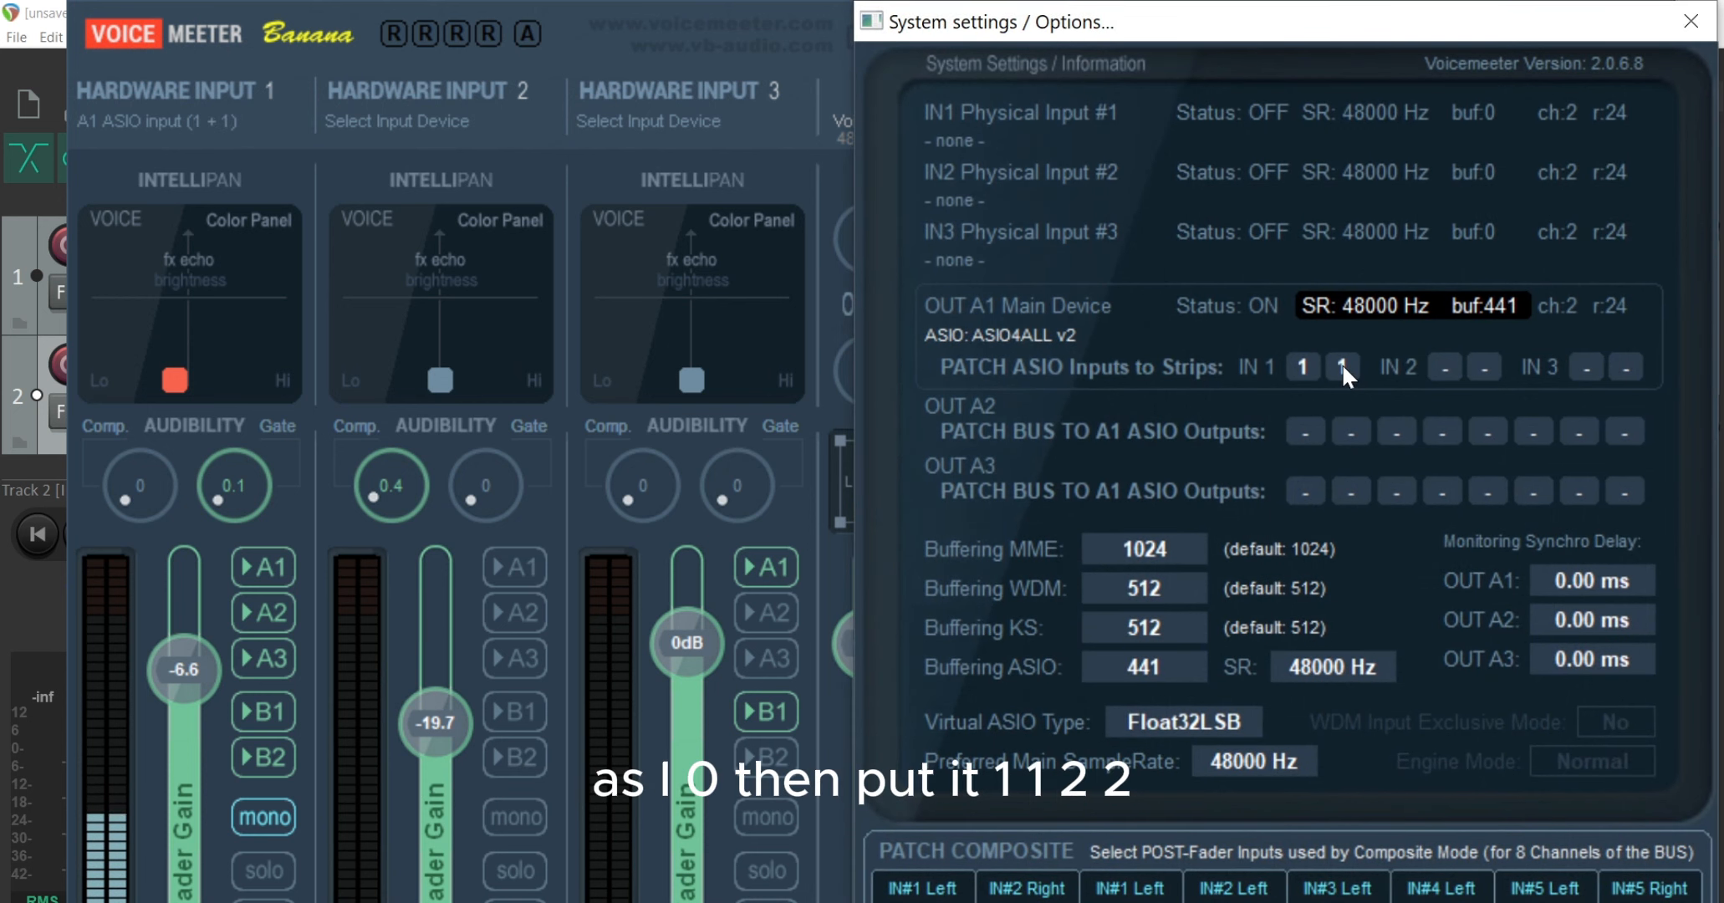
left_click(1454, 368)
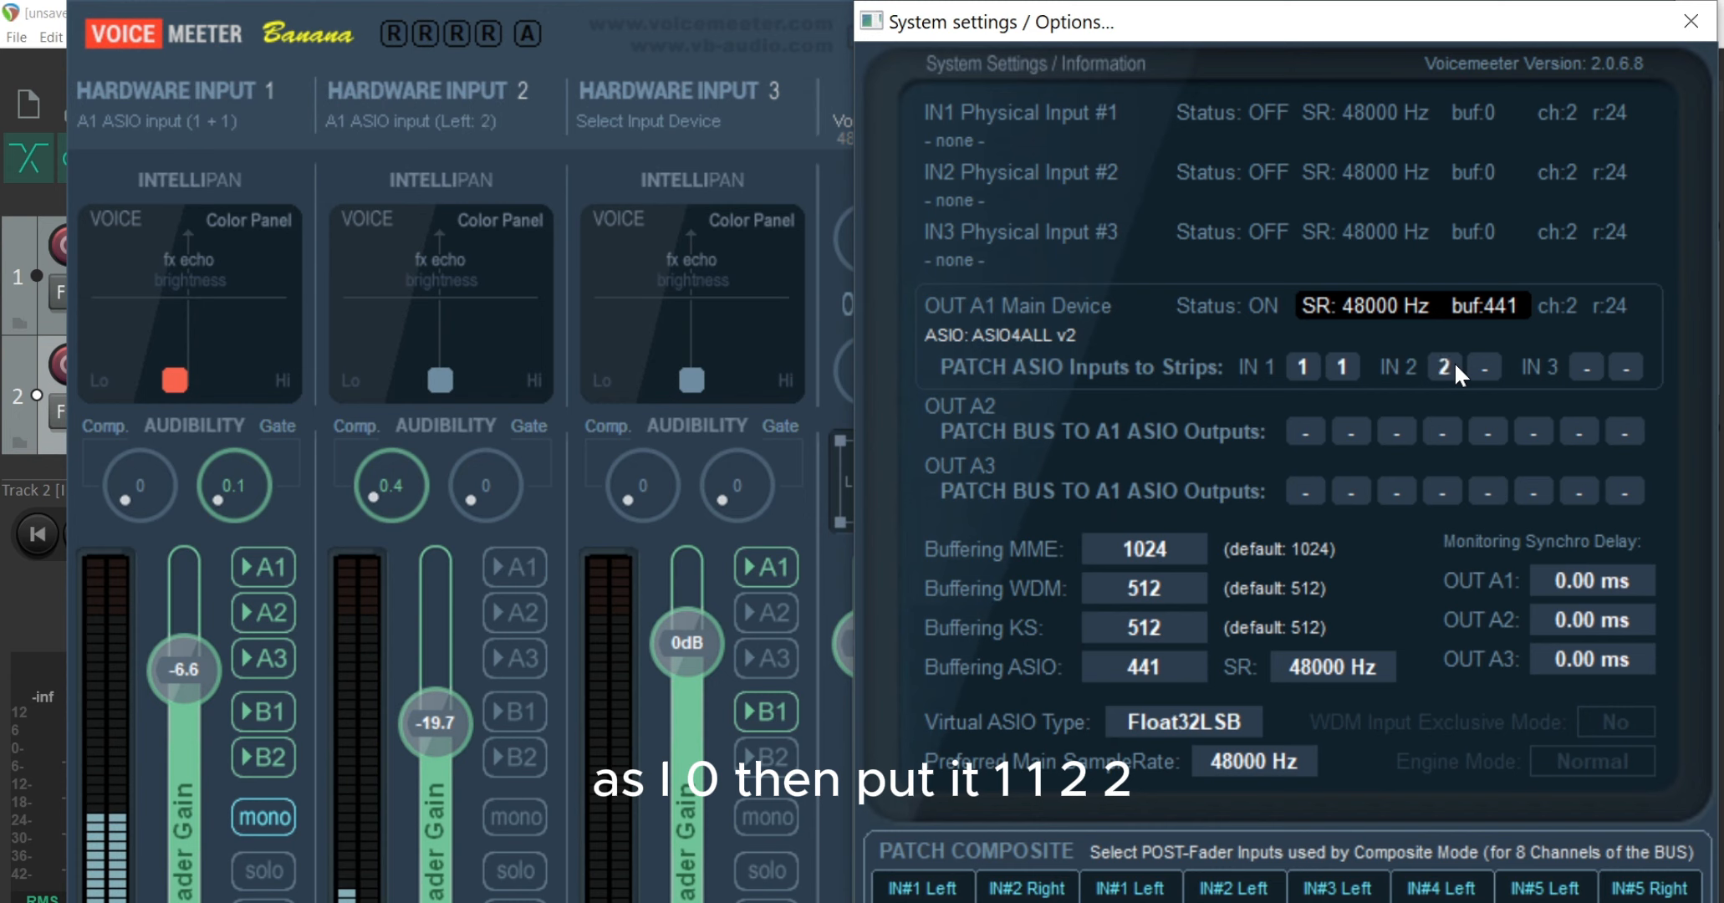
left_click(1486, 368)
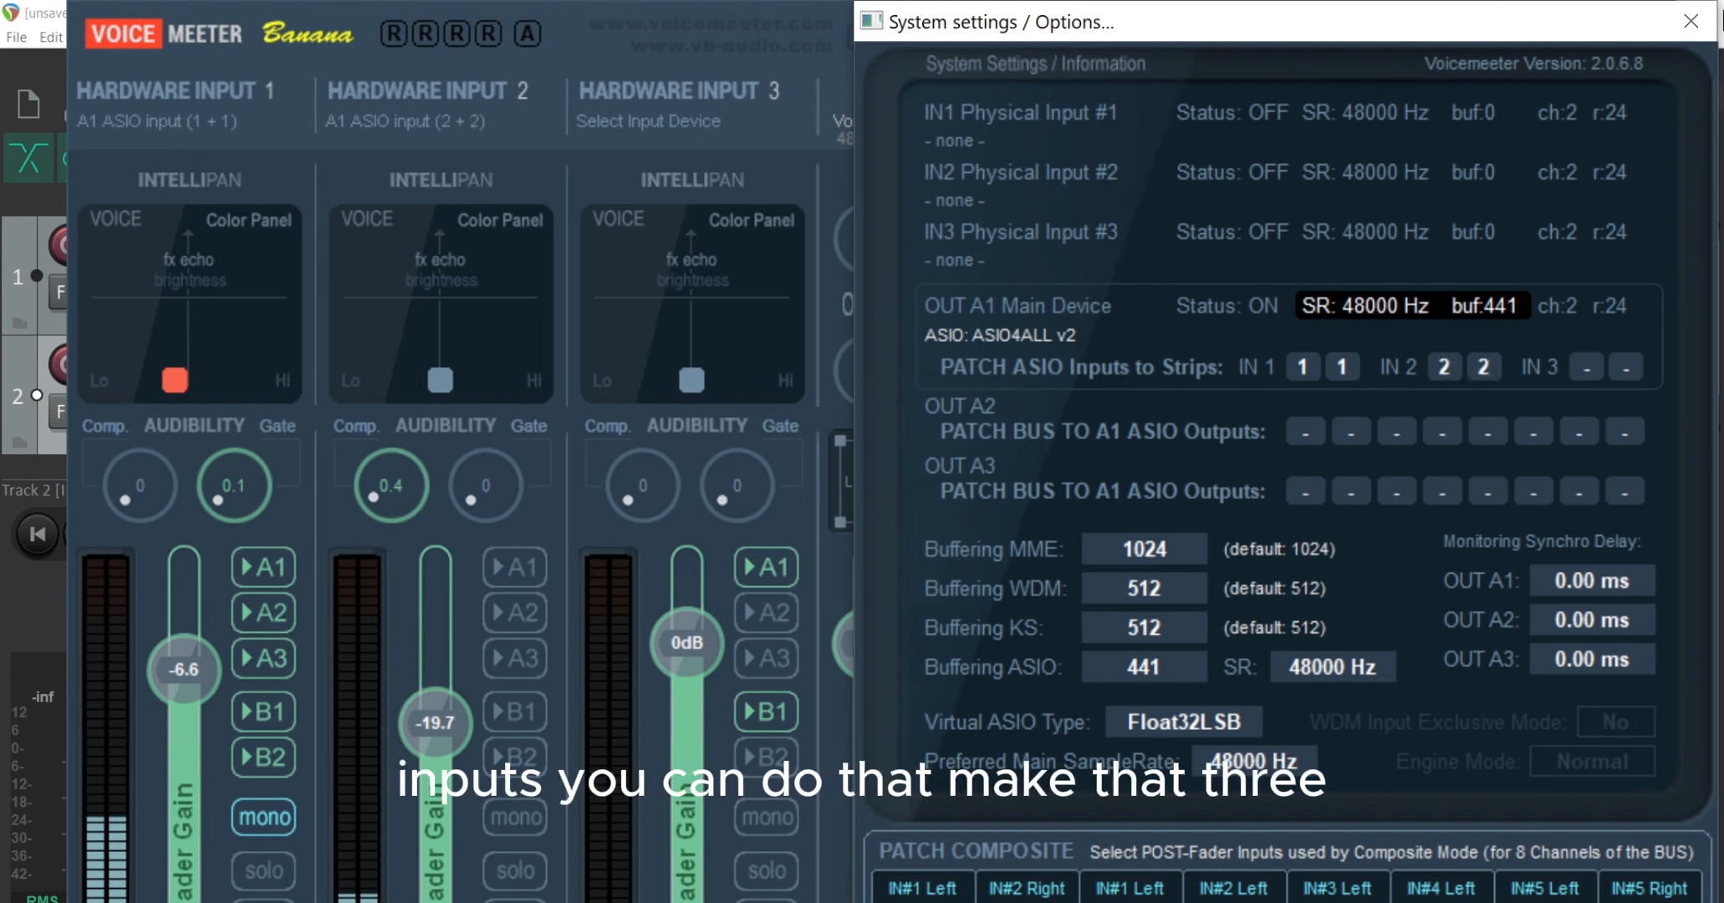
left_click(1686, 17)
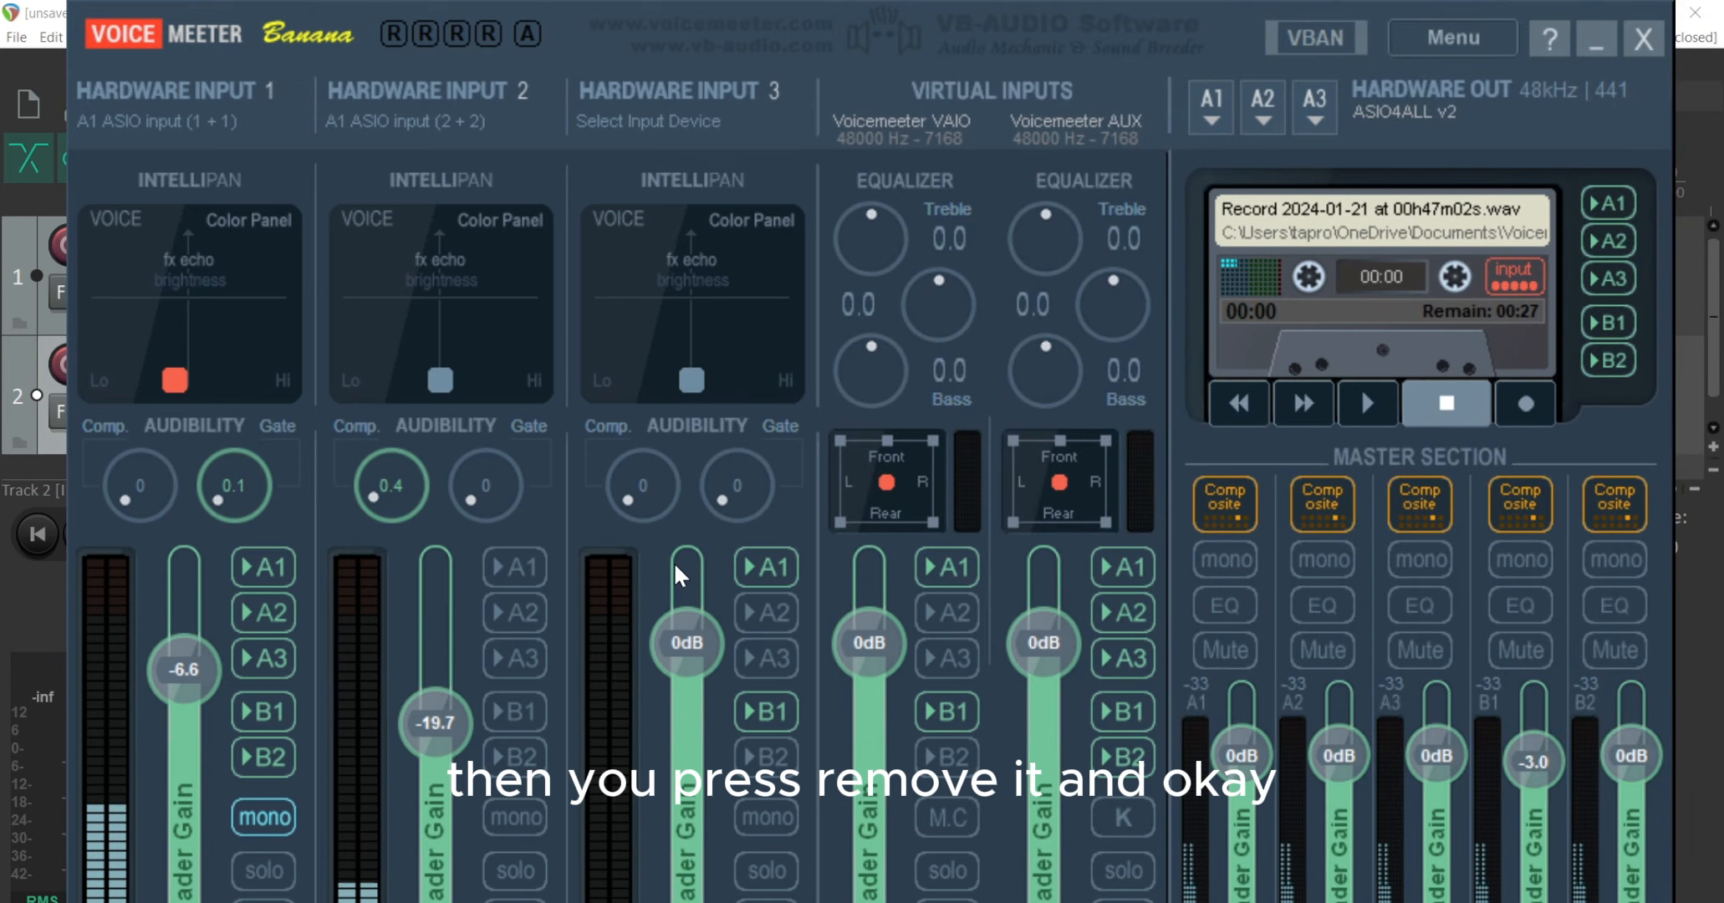
Reset the Hardware Input 1 fader gain to 0 dB.
double_click(177, 667)
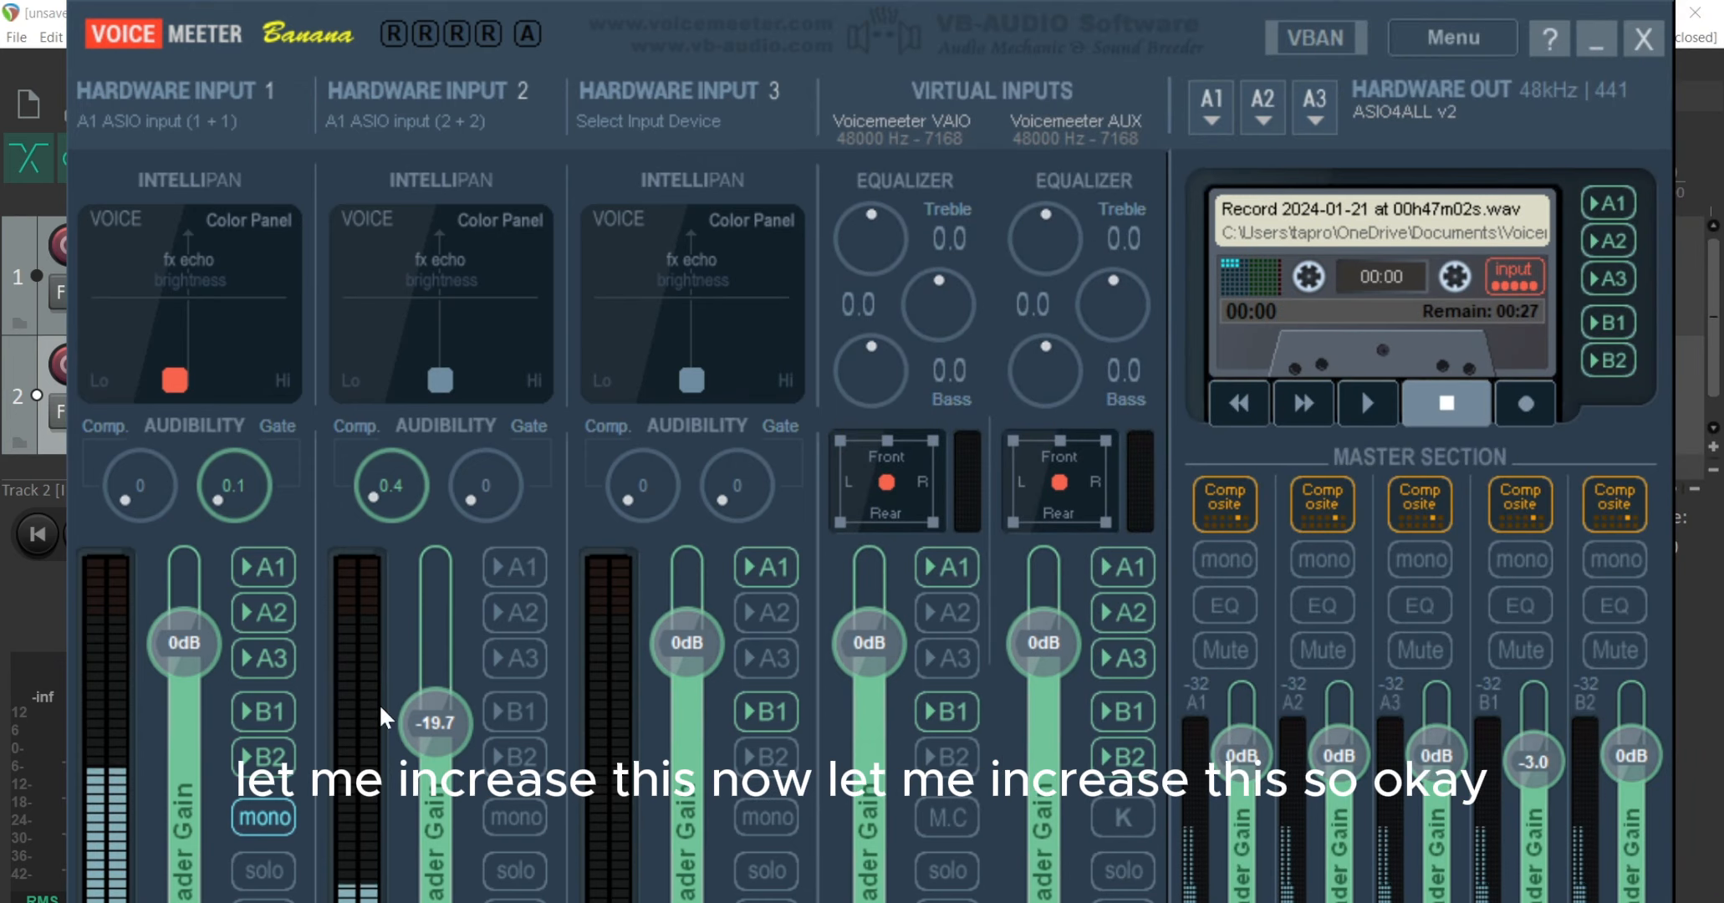
Try the Hardware Input 2 fader gain at 0 dB and -26.3 dB, and the Hardware Input 1 compressor at 0.2.
double_click(435, 724)
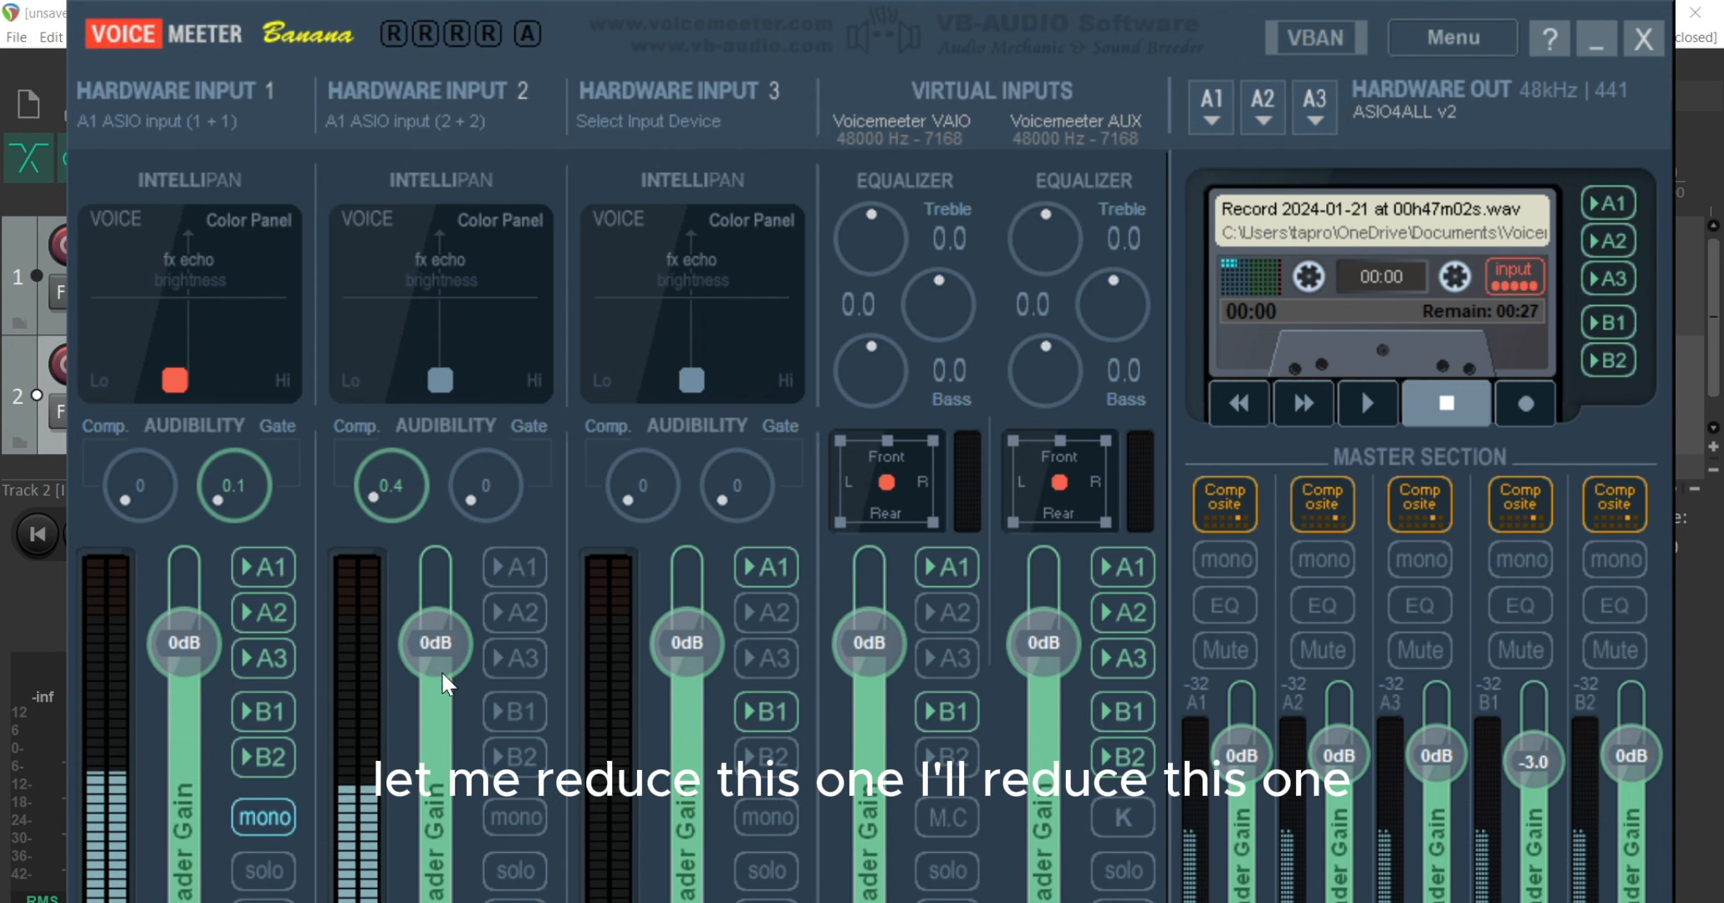
left_click_drag(450, 665, 450, 761)
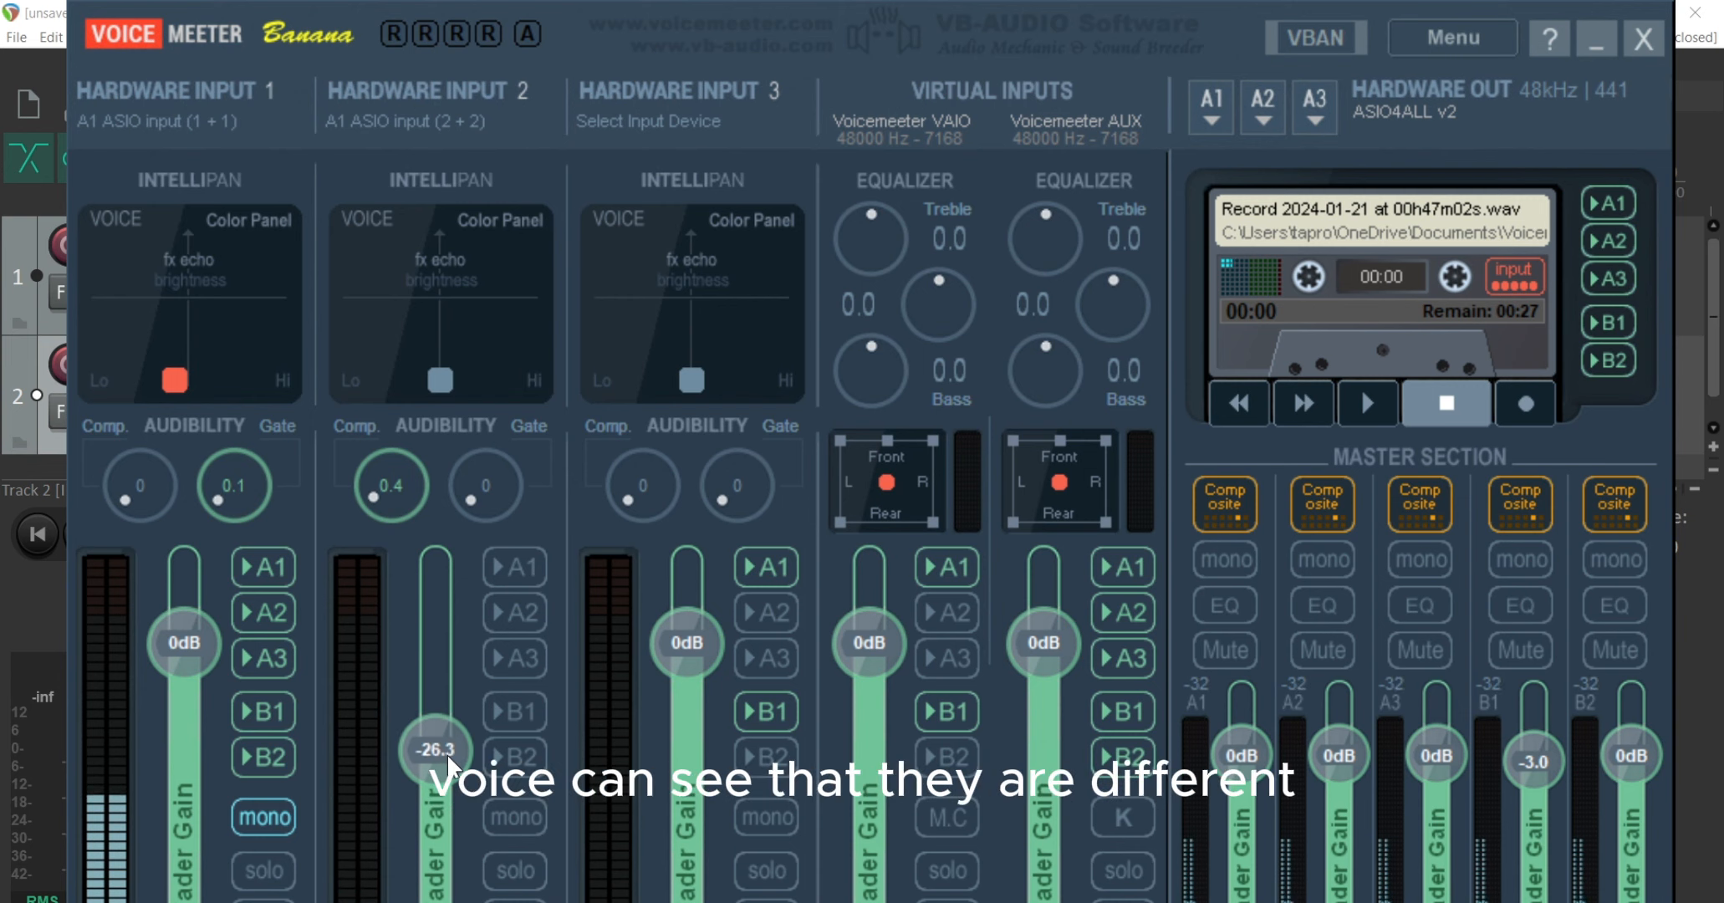
left_click_drag(126, 493, 127, 500)
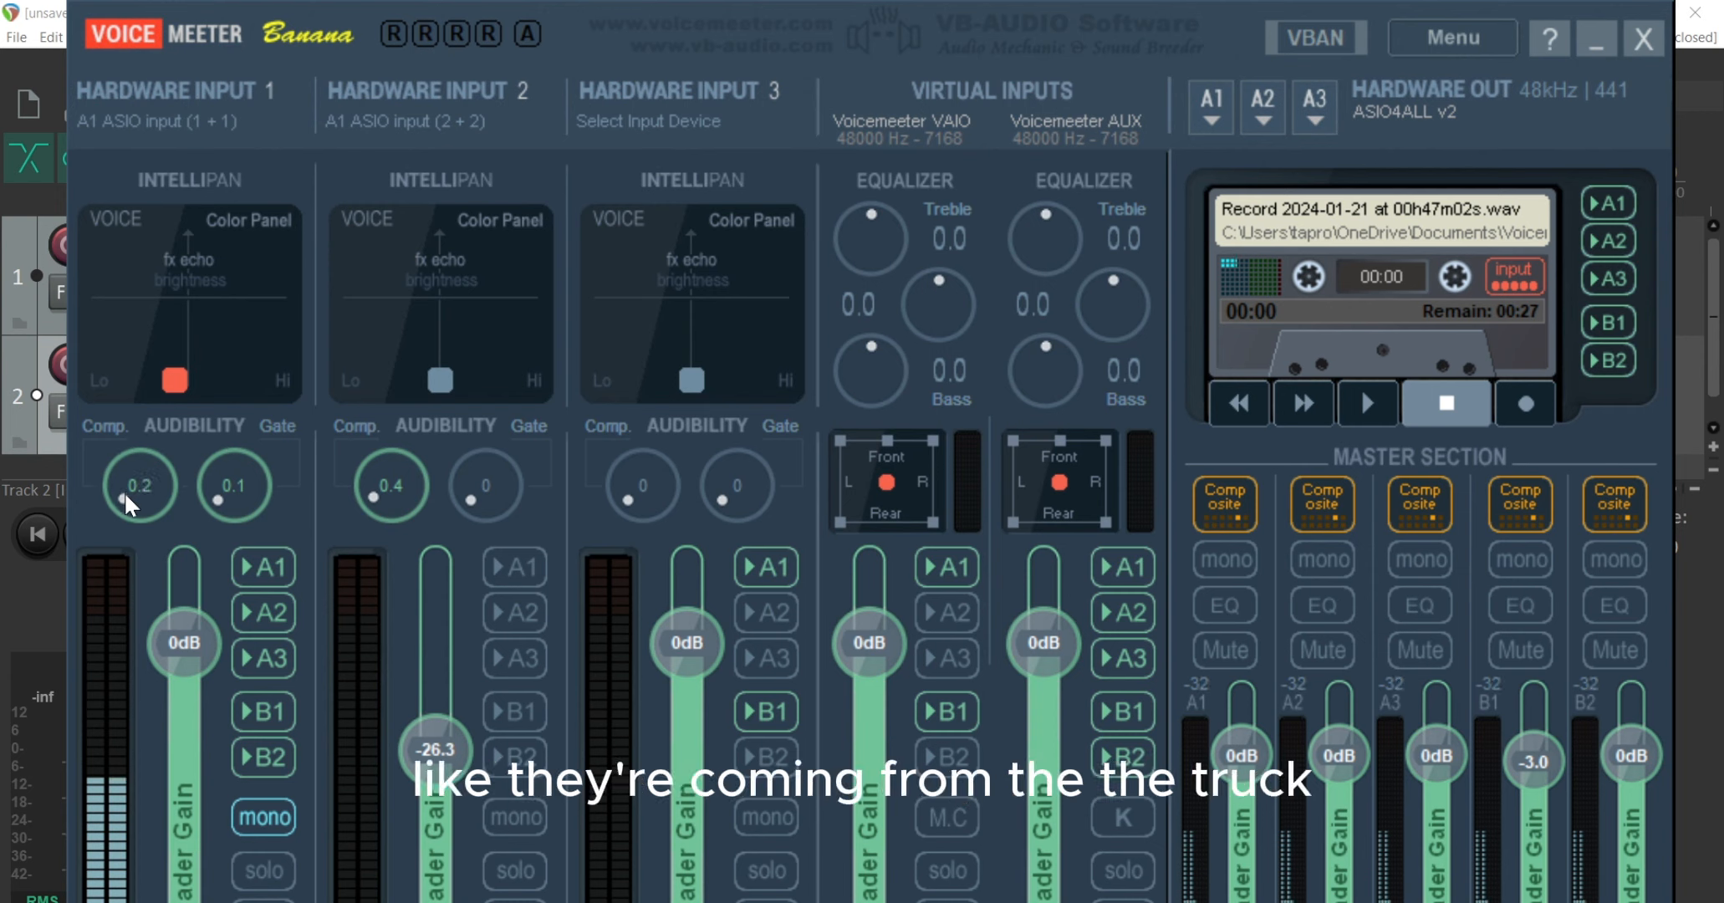
left_click_drag(127, 500, 144, 542)
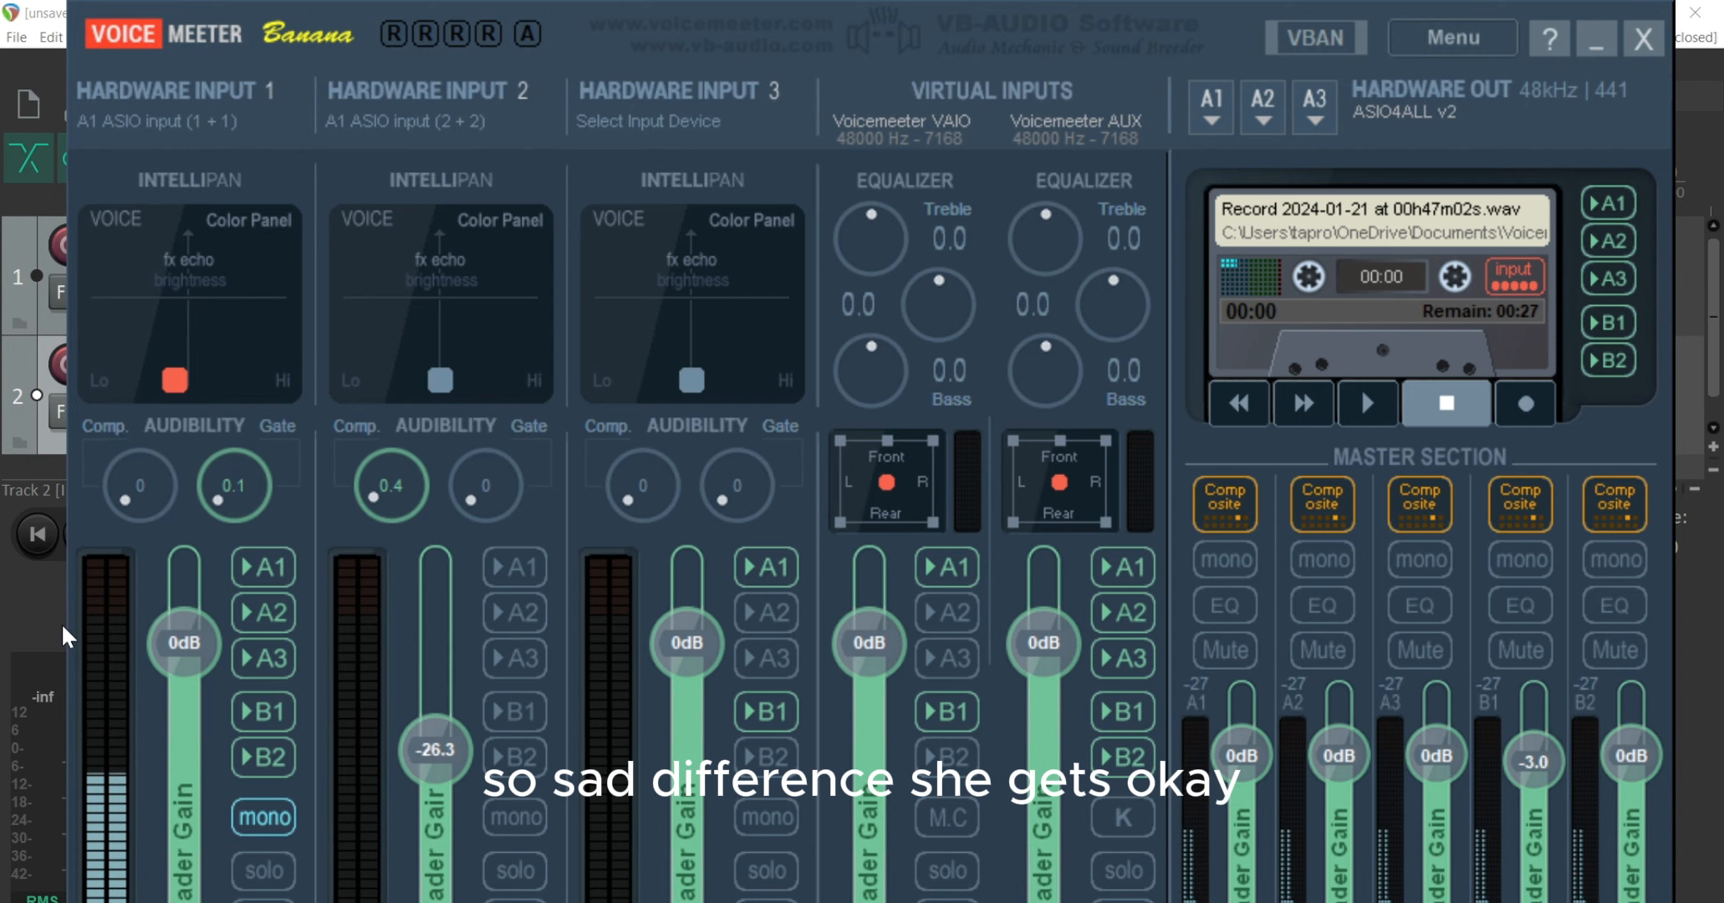
Switch to REAPER, set track 2's mono input to VM-VAIO 2, and arm both tracks for recording.
left_click(1595, 40)
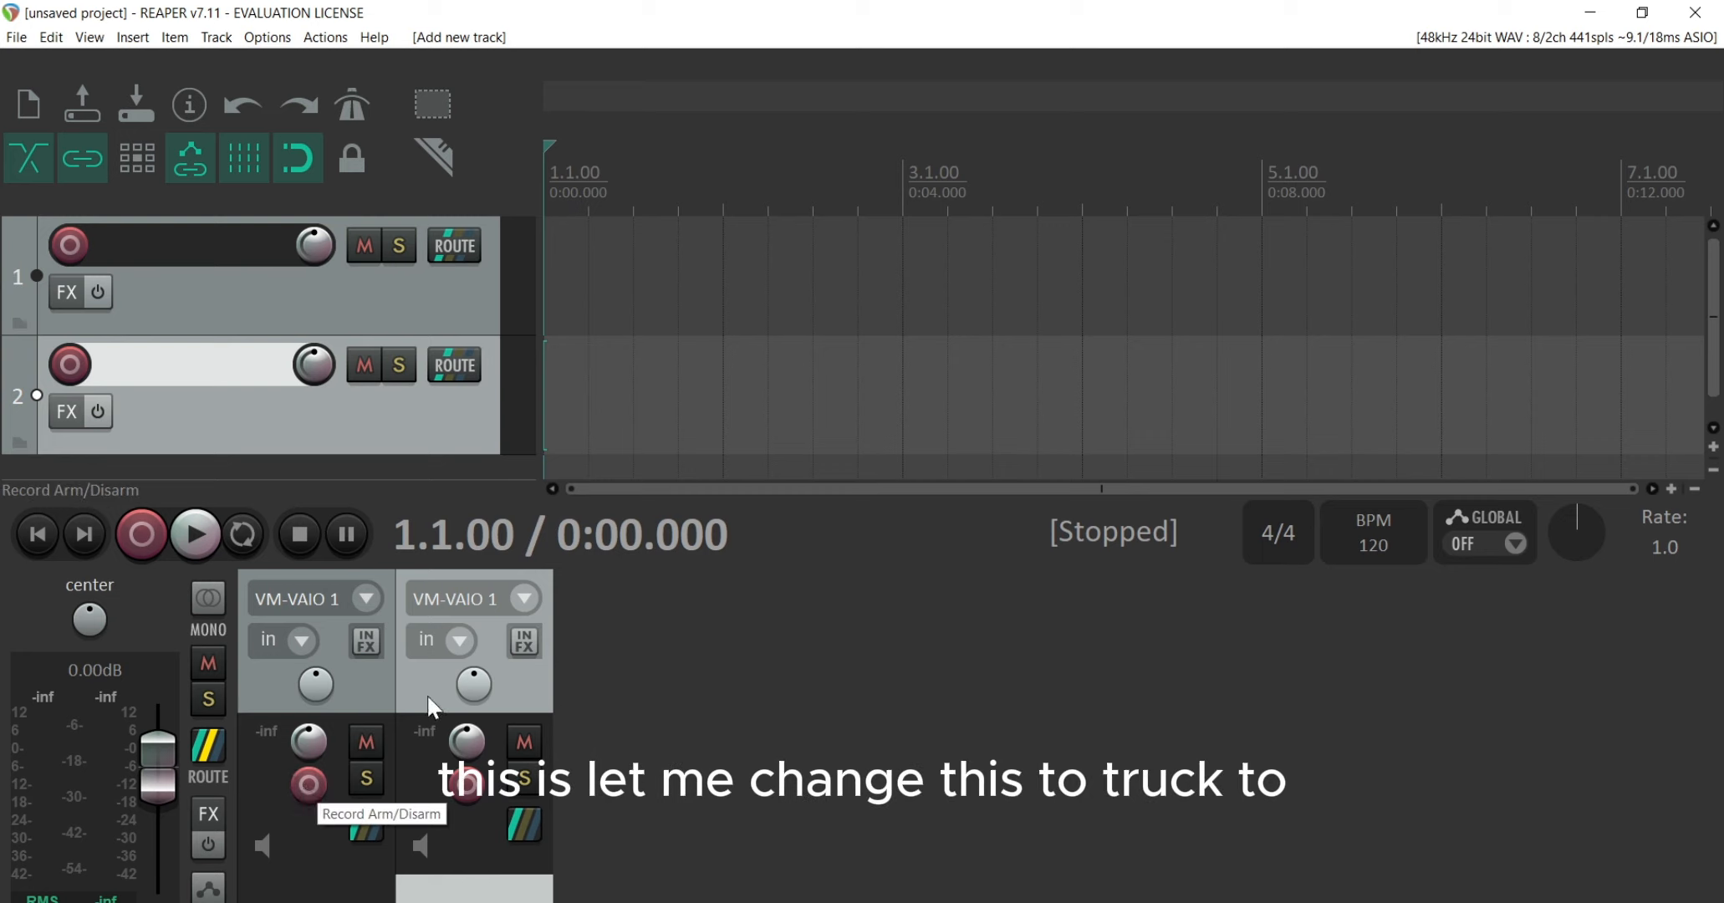
left_click(528, 598)
mouse_move(567, 611)
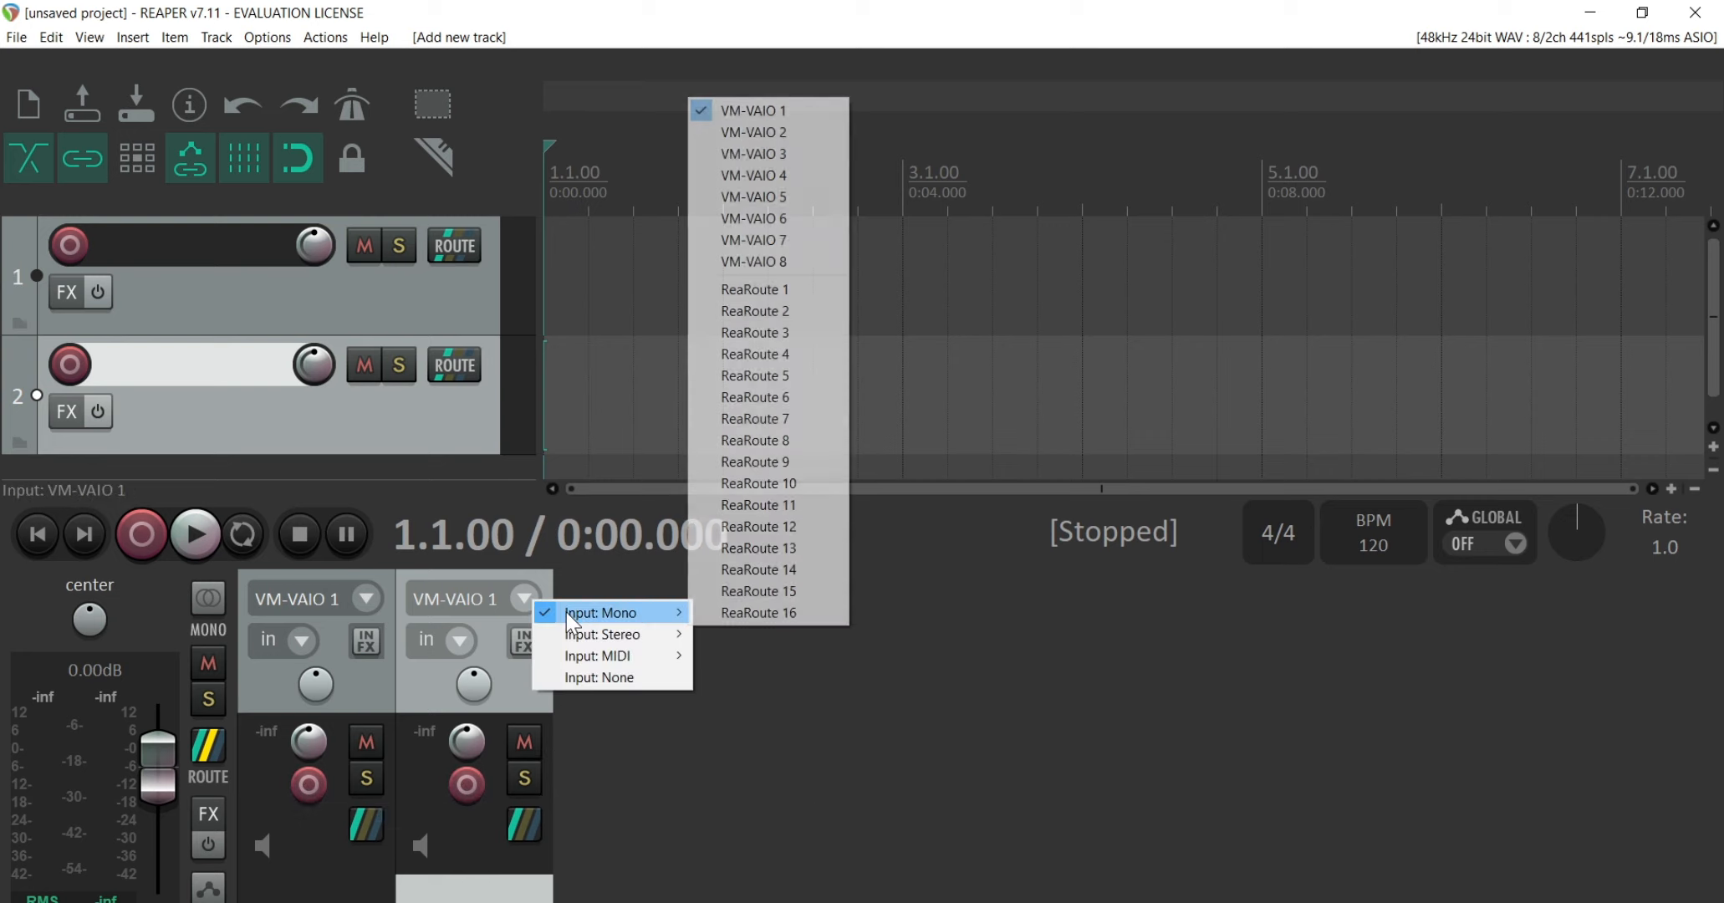
left_click(778, 133)
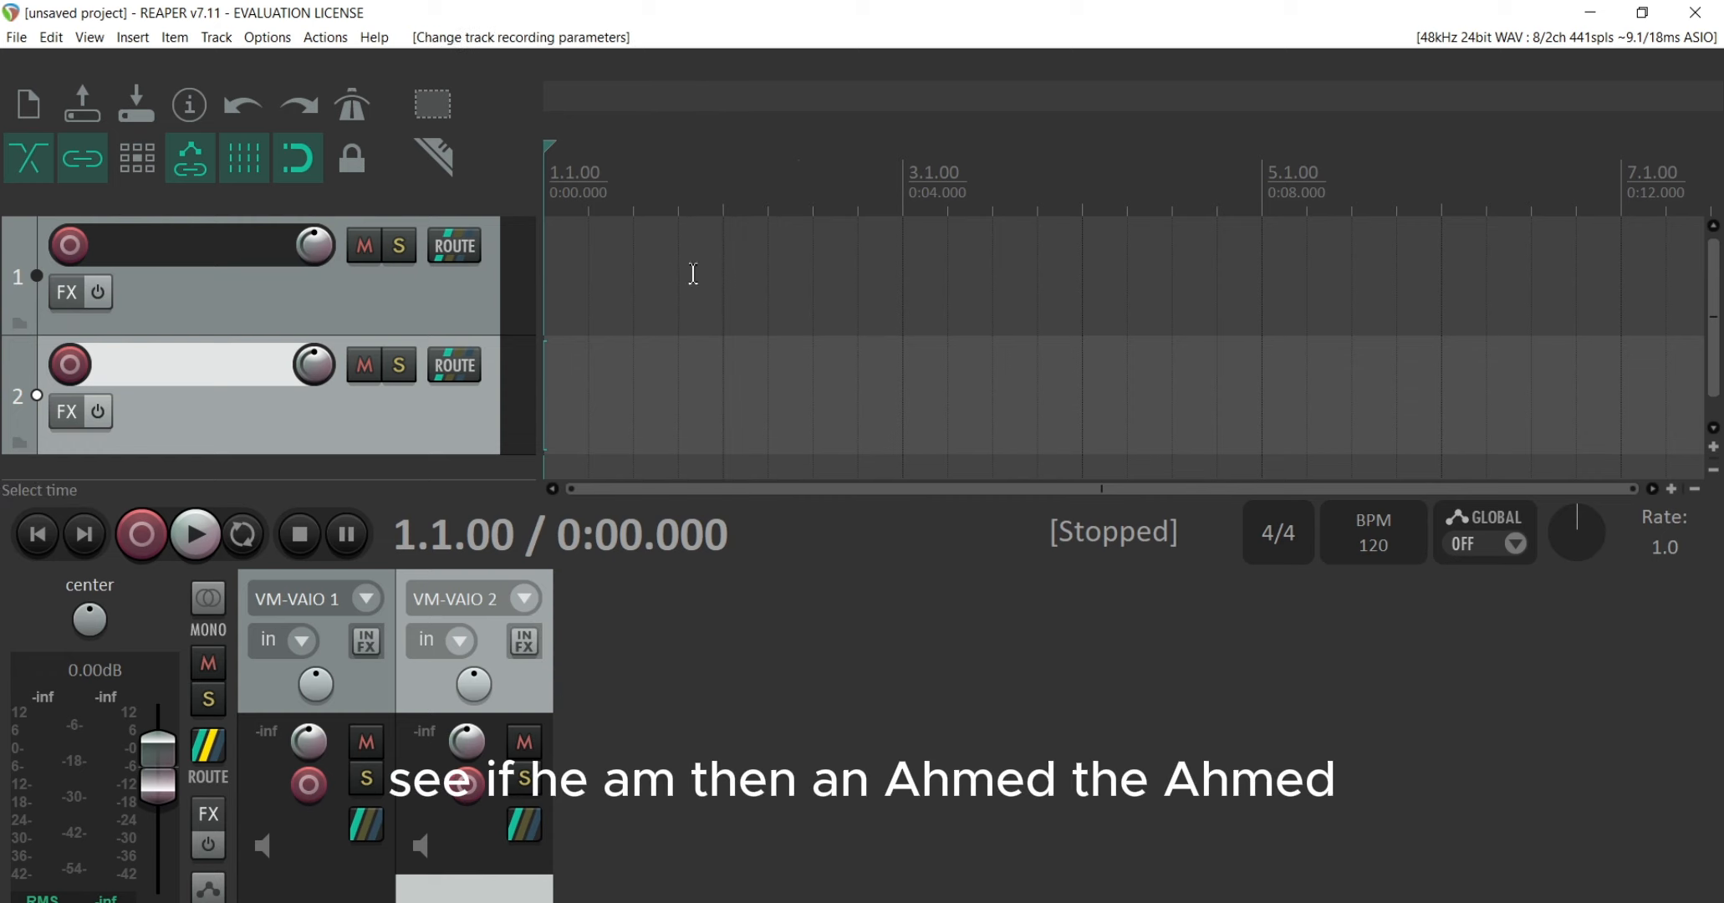
left_click(306, 784)
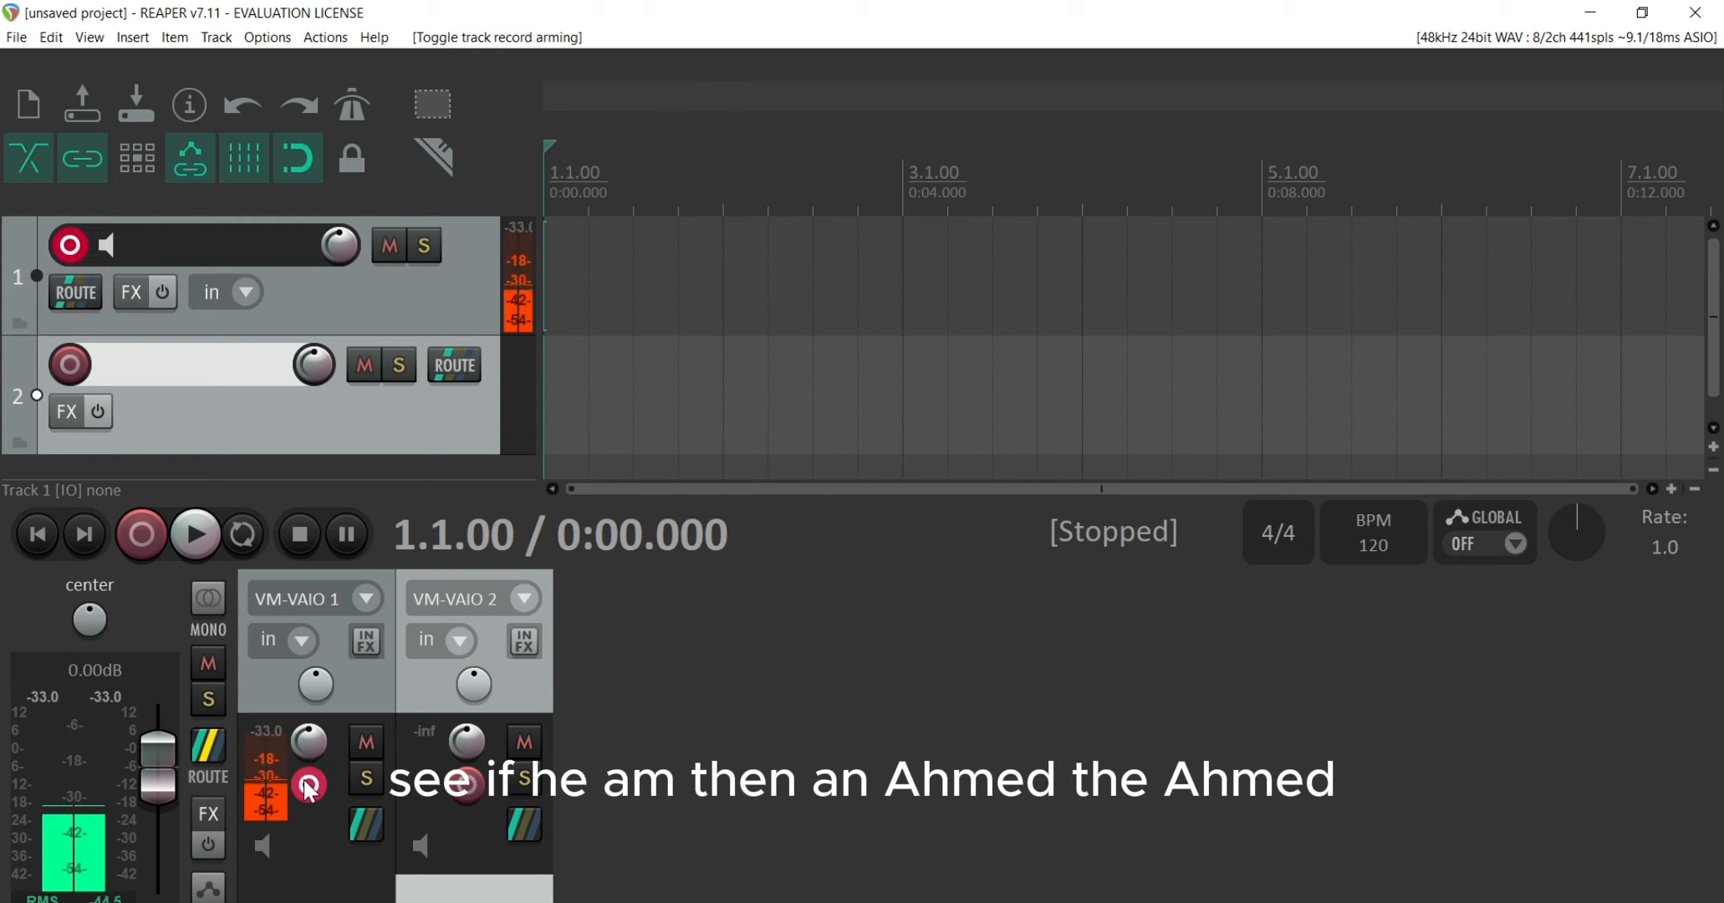
left_click(467, 784)
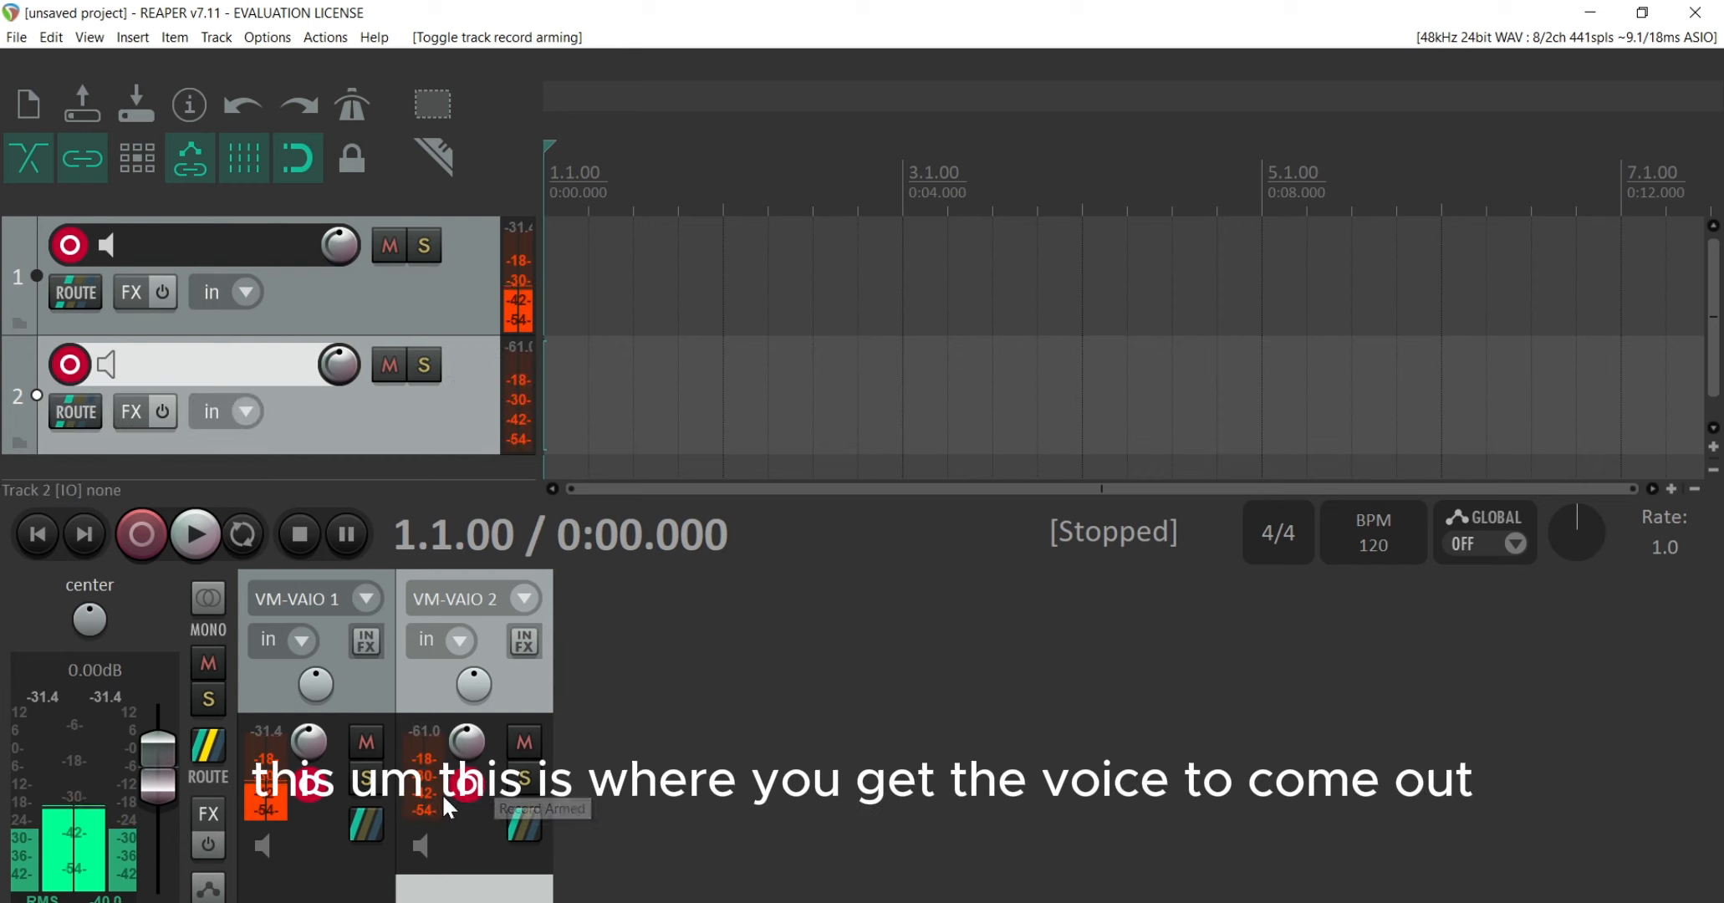
Switch to Voicemeeter Banana, move its window clear of REAPER's track meters, and reset the Hardware Input 1 and 2 fader gains to 0 dB.
key("alt+Tab")
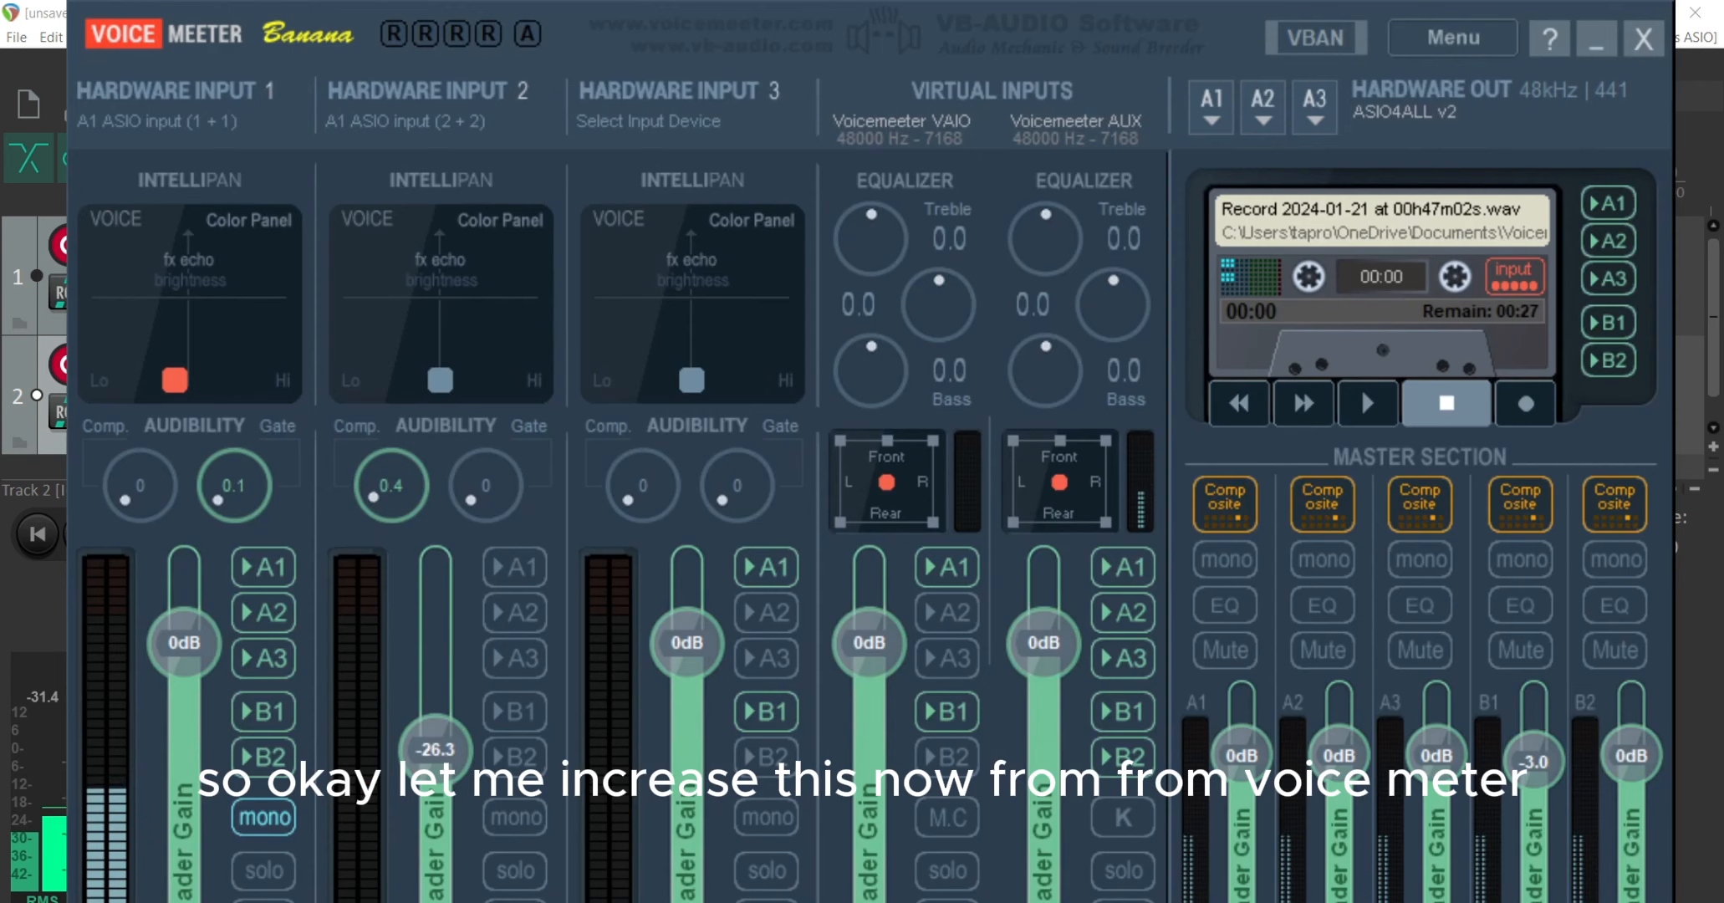
left_click_drag(735, 32, 1180, 64)
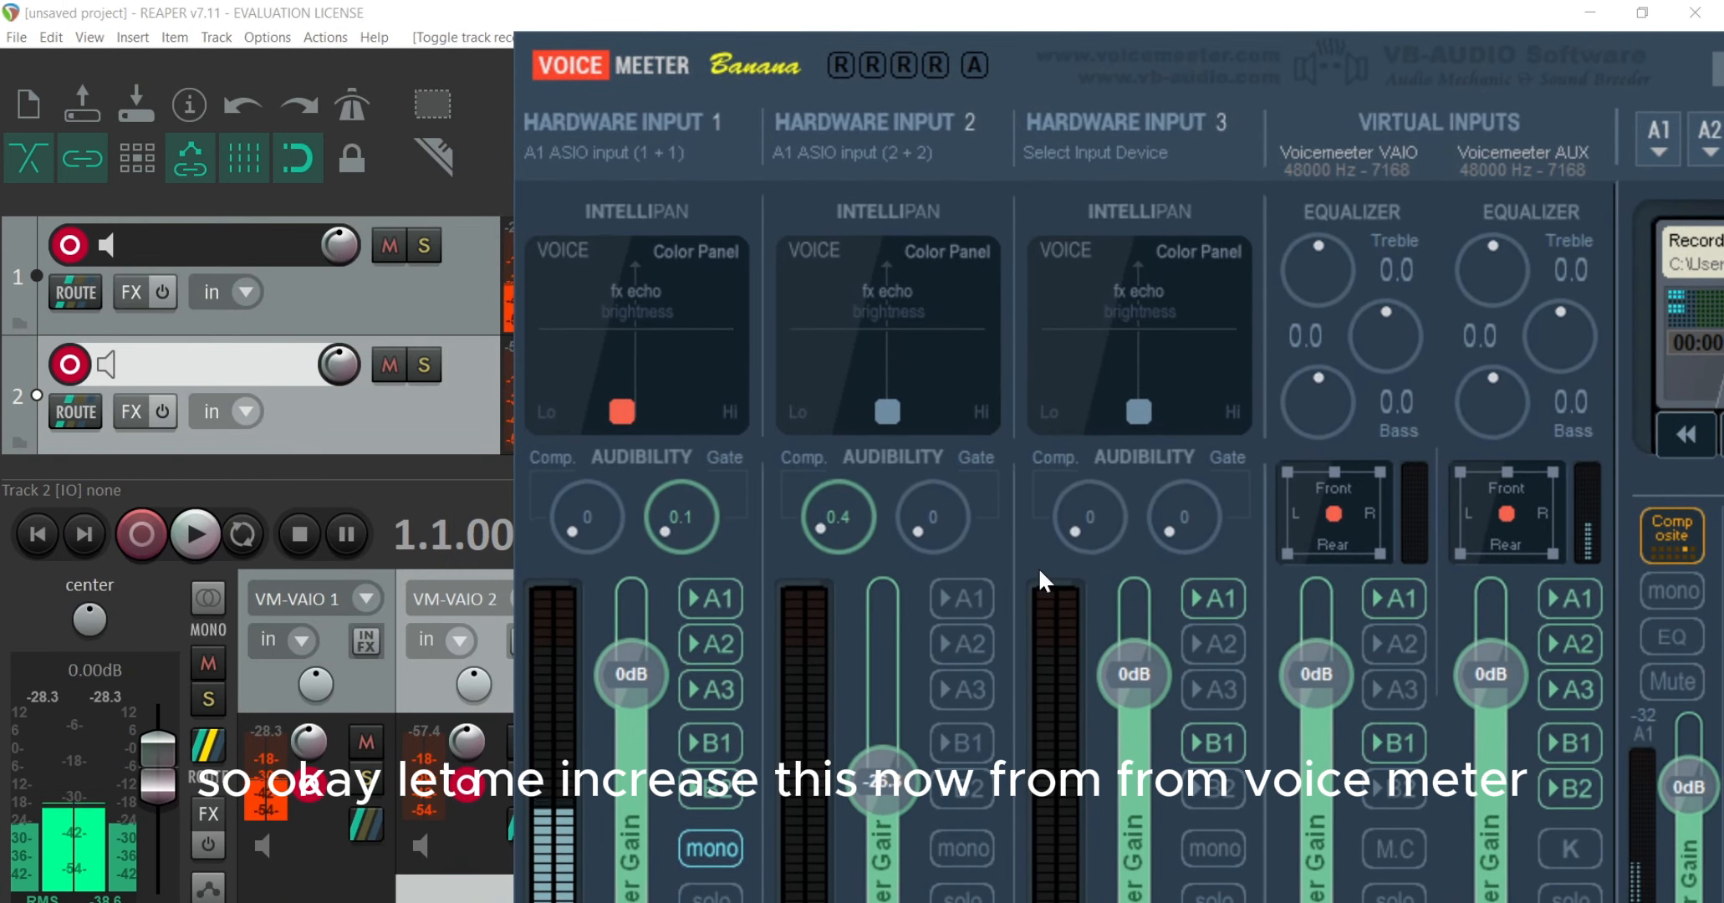
left_click_drag(866, 799, 855, 714)
double_click(853, 716)
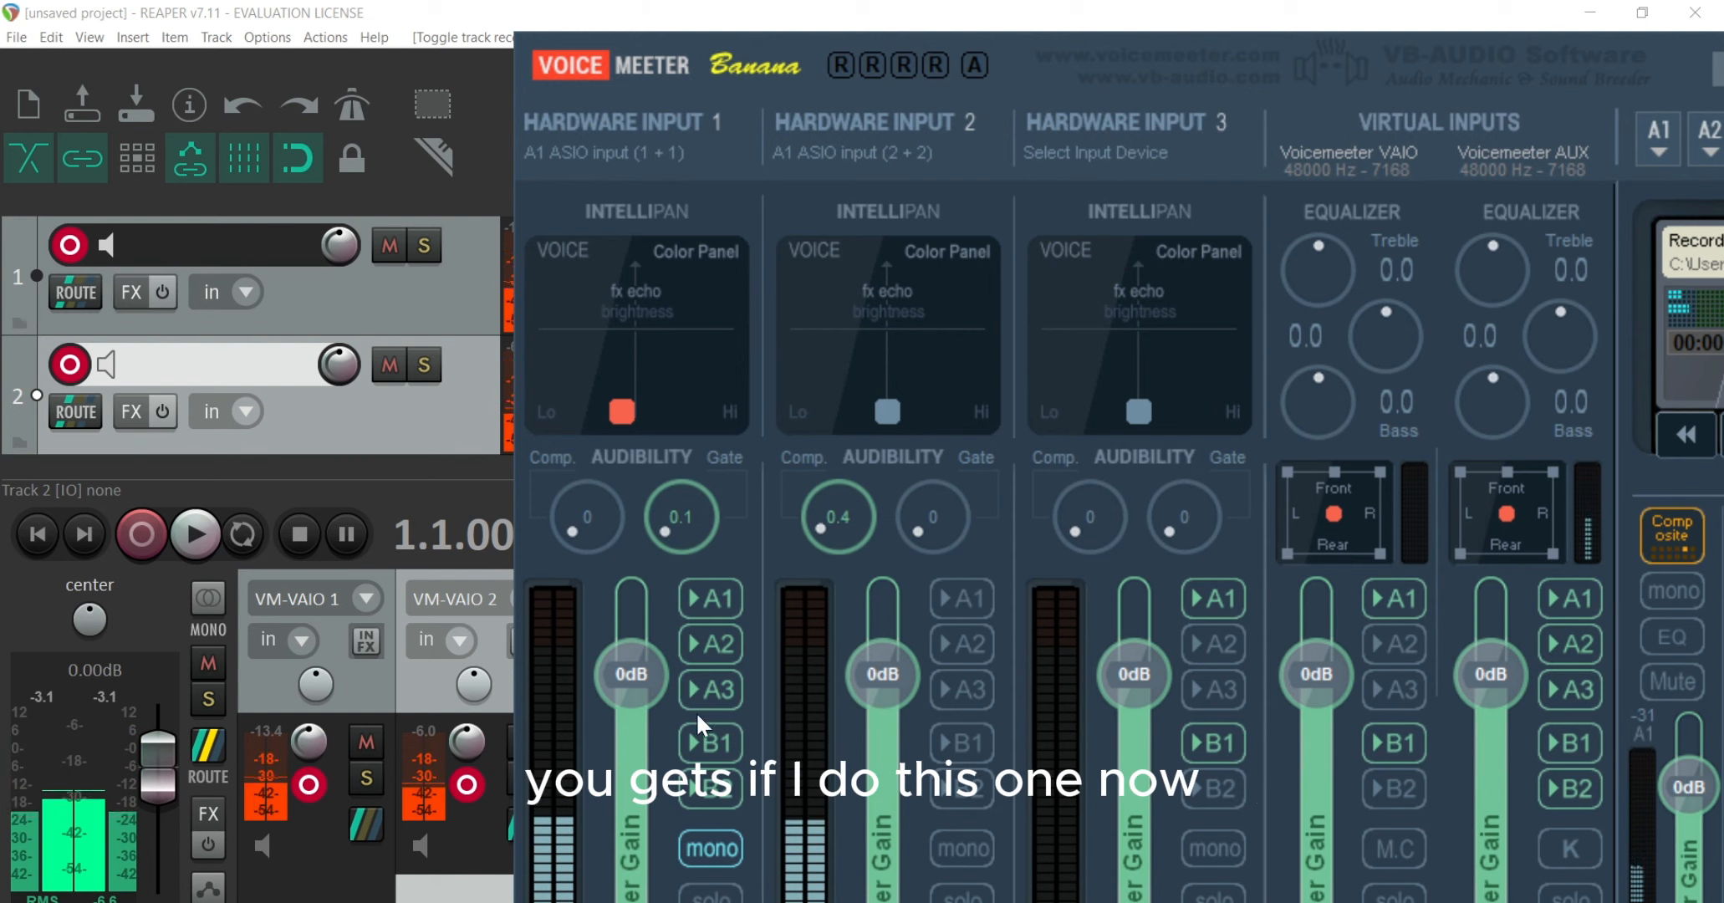
mouse_move(635, 681)
left_mouse_down()
mouse_move(640, 776)
mouse_move(641, 643)
mouse_move(642, 704)
left_mouse_up()
double_click(641, 704)
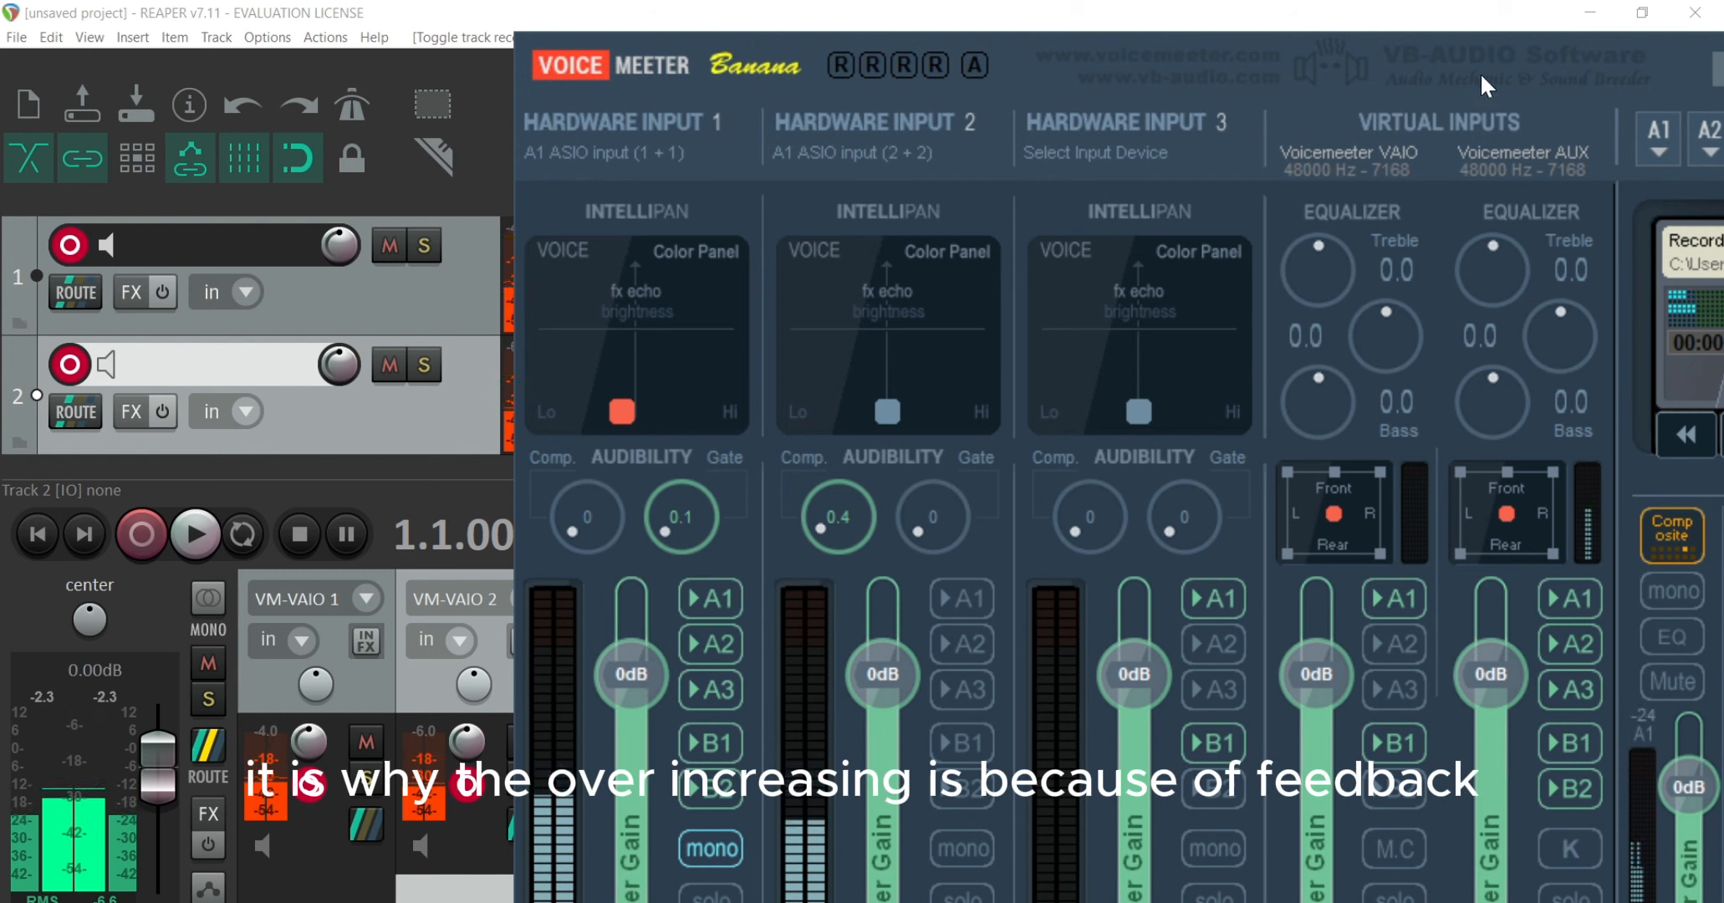
Return to REAPER and view the list of effects available for track 2, closing it without adding any.
left_click_drag(1548, 88, 1208, 84)
left_click(1629, 84)
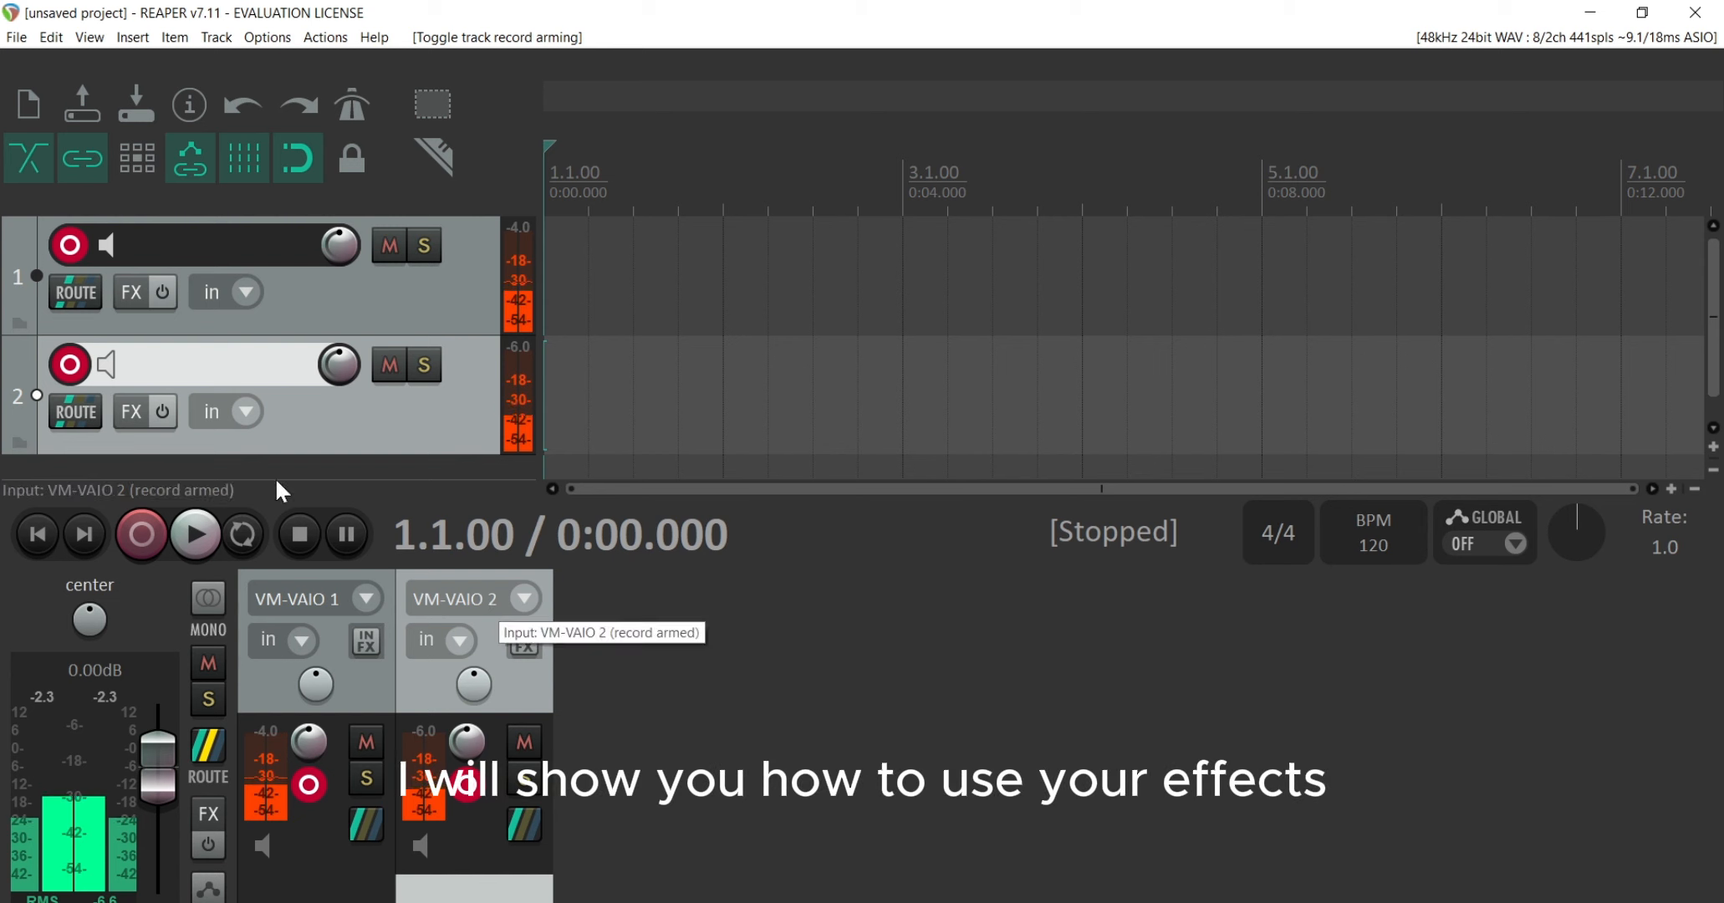
left_click(118, 422)
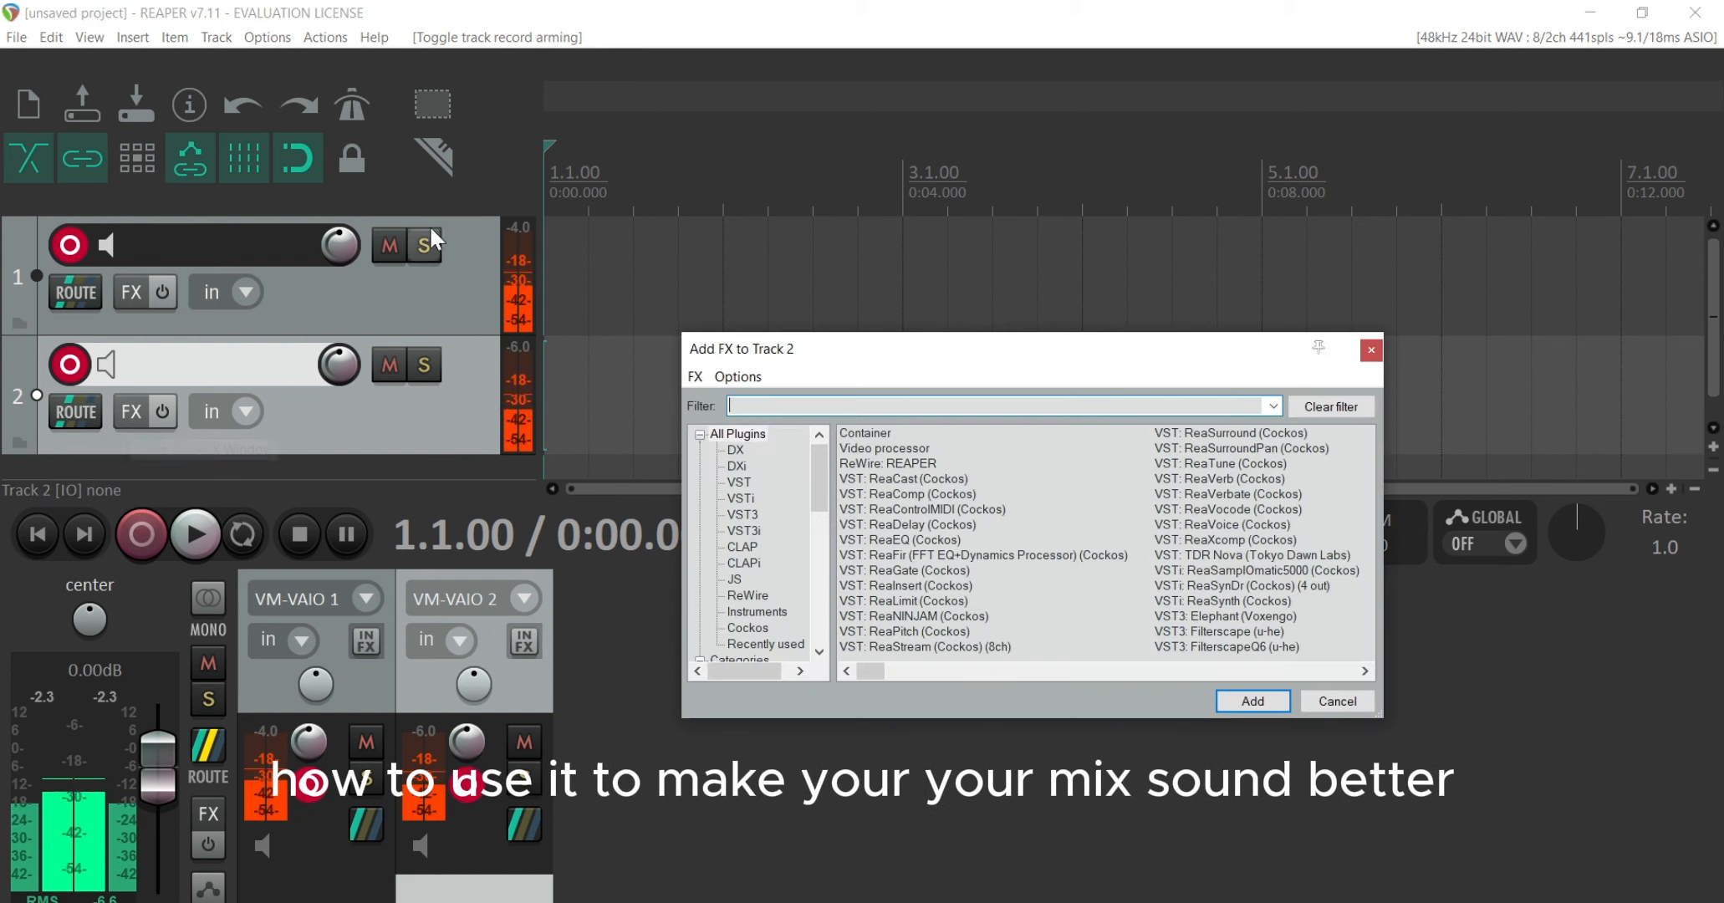
left_click(1372, 350)
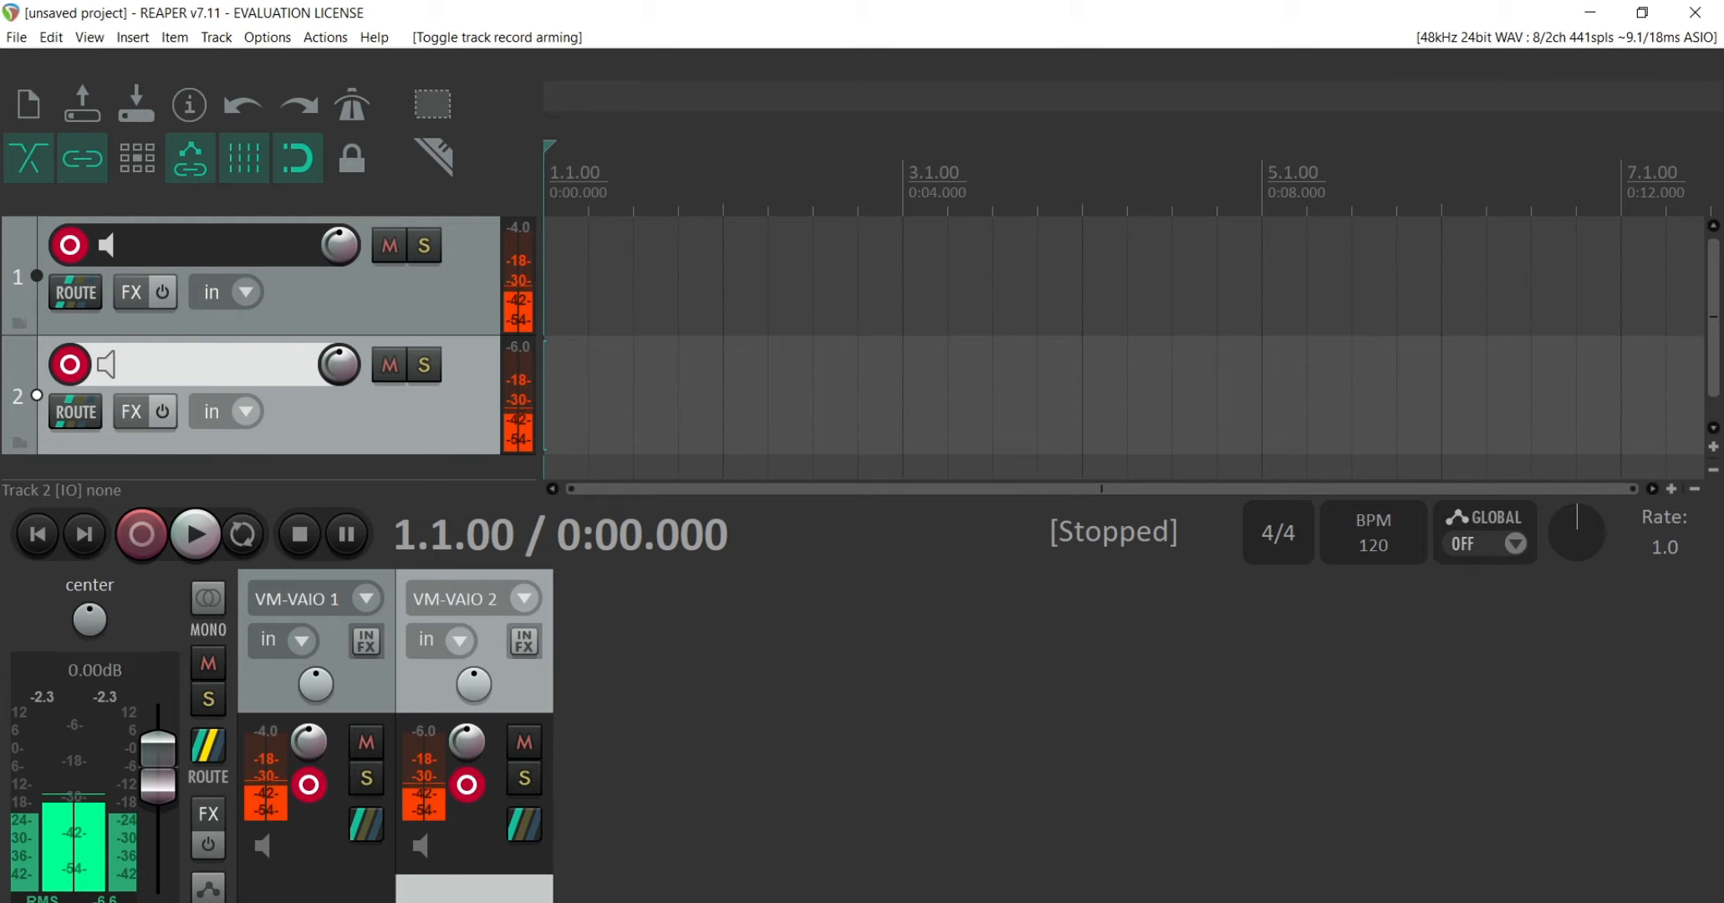